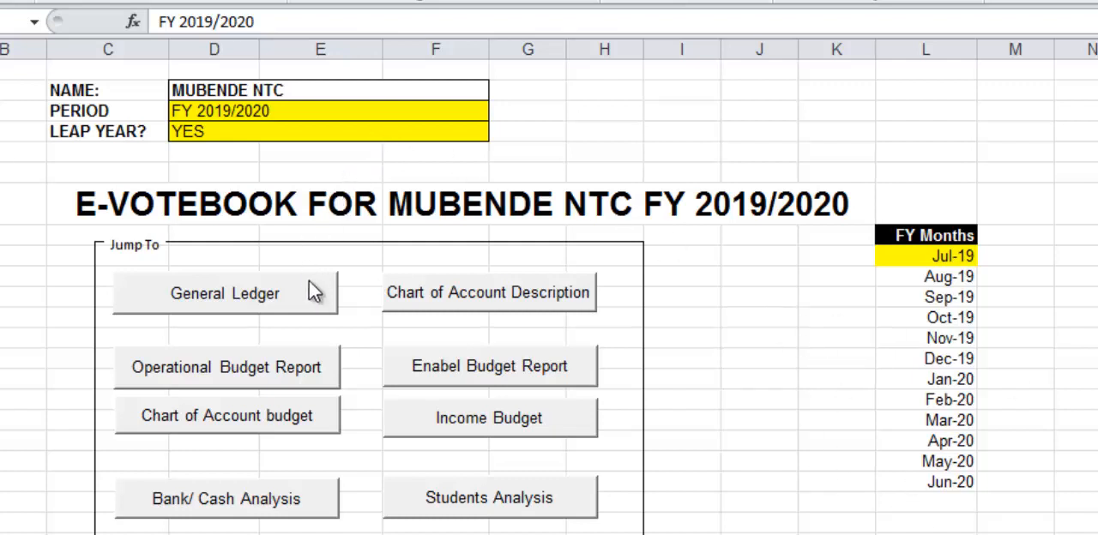
Set the votebook's period to FY 2018/2019 and its leap year option to NO.
{"action": "left_click", "coordinate": [296, 108]}
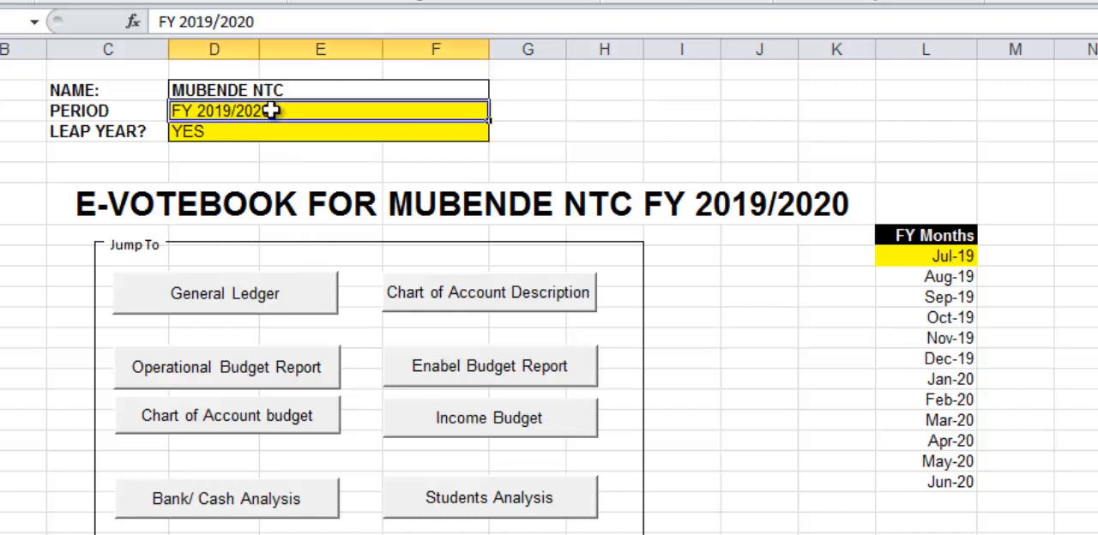
{"action": "left_click", "coordinate": [205, 135]}
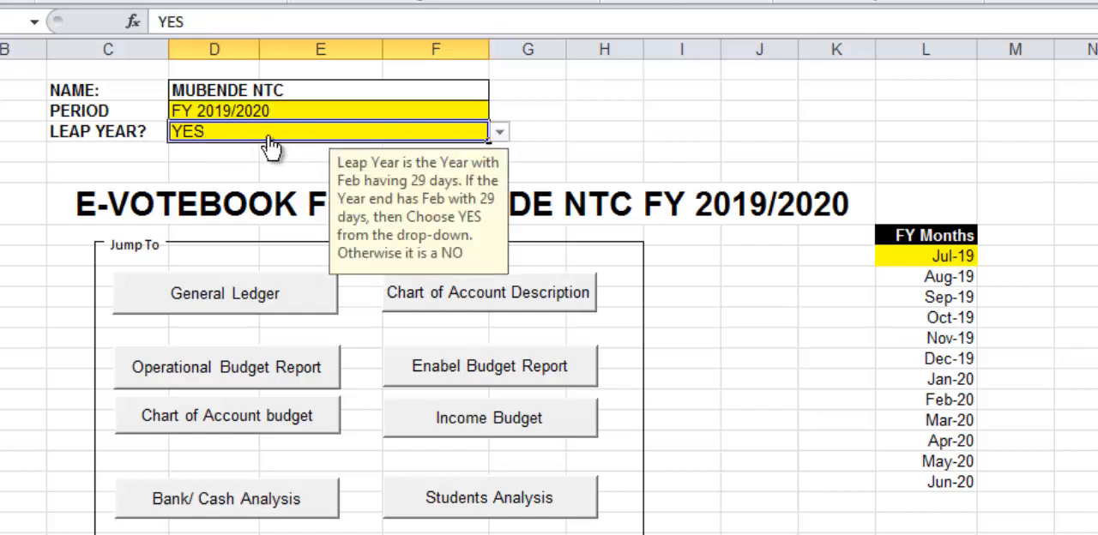
{"action": "left_click", "coordinate": [286, 110]}
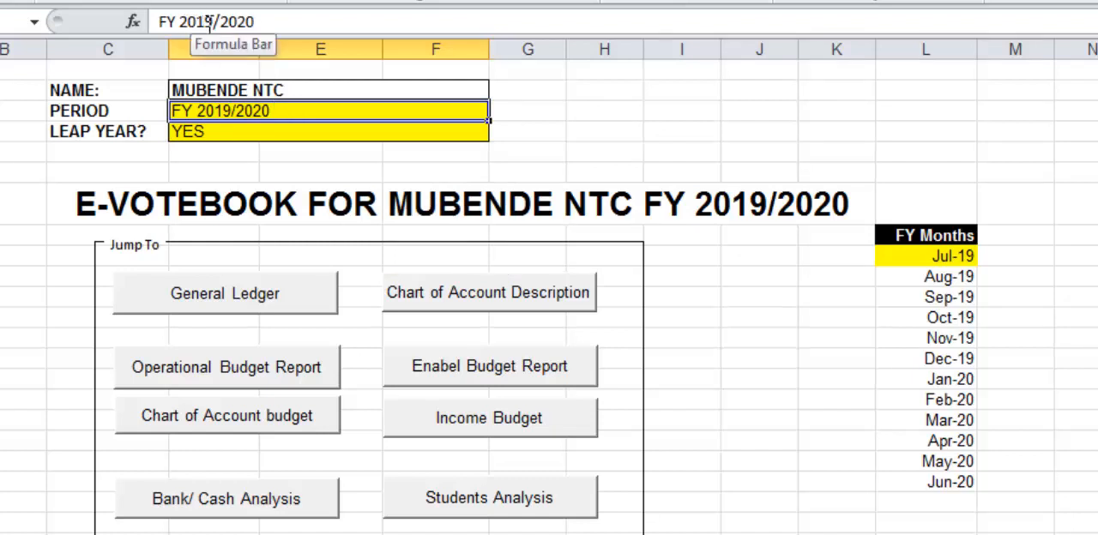
{"action": "left_click_drag", "start_coordinate": [204, 21], "coordinate": [350, 28]}
{"action": "type", "text": "8"}
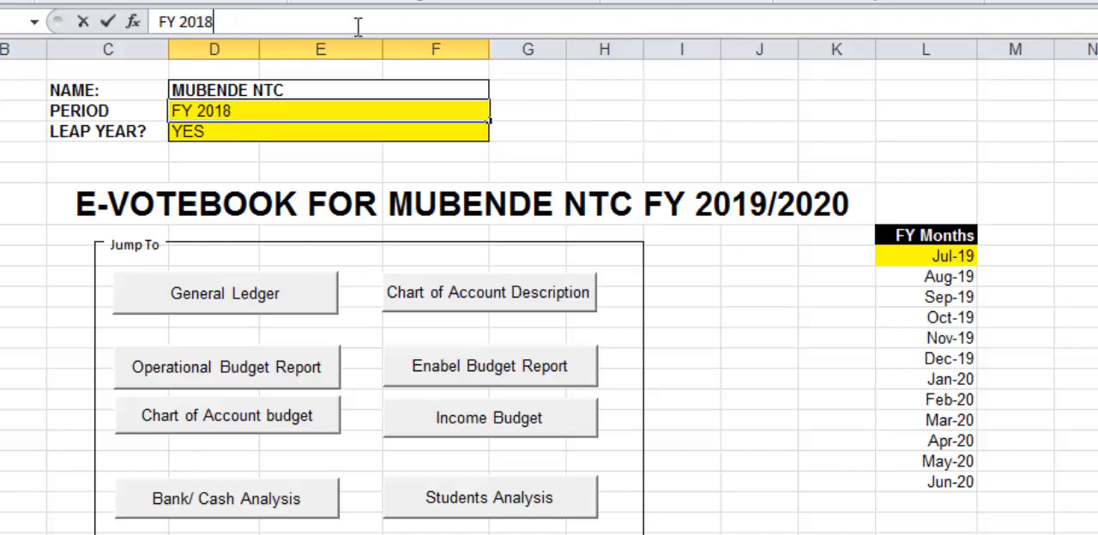
{"action": "type", "text": "/20"}
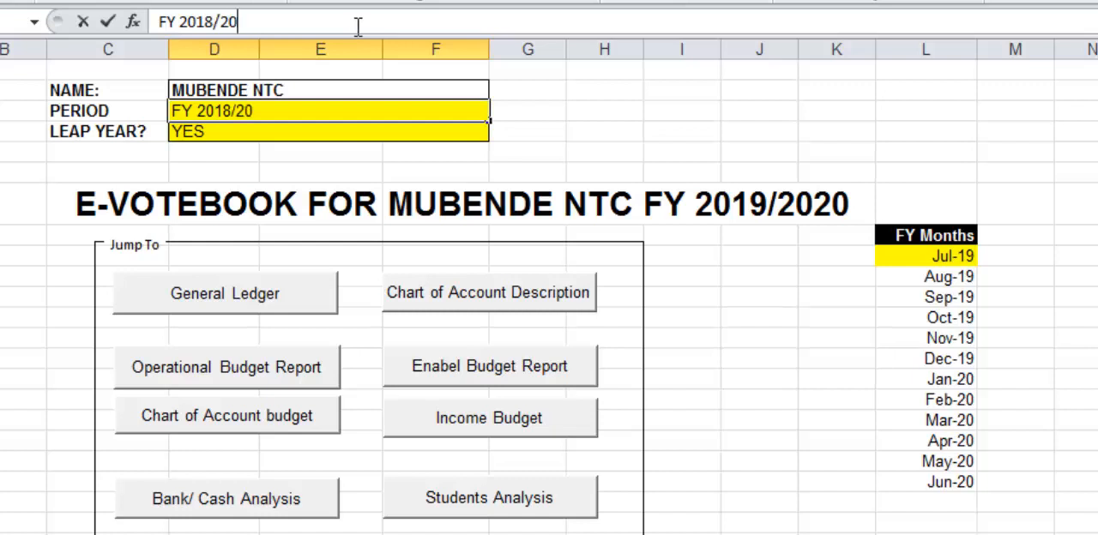
{"action": "type", "text": "19"}
{"action": "key", "text": "Return"}
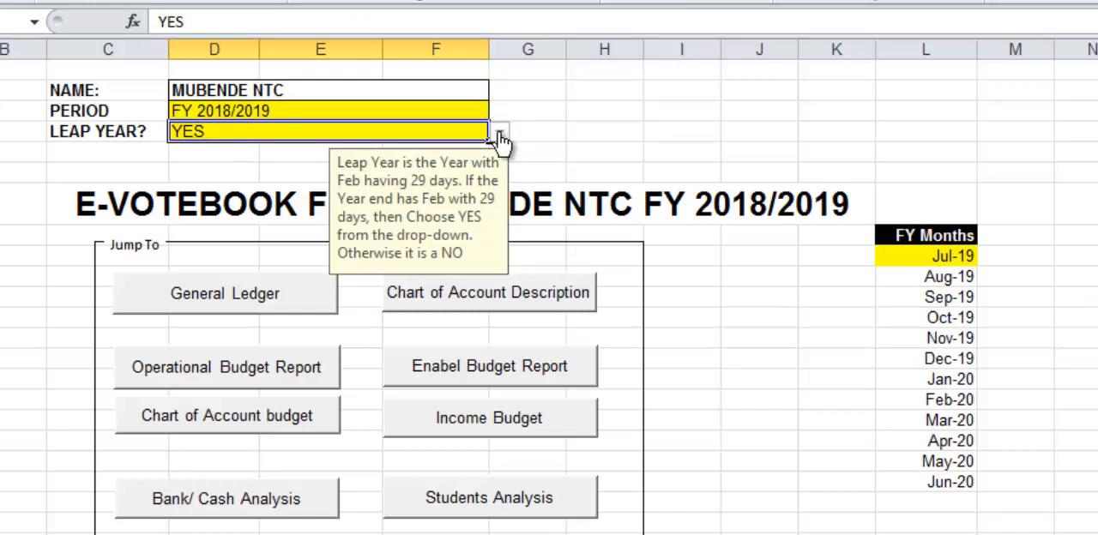
{"action": "left_click", "coordinate": [501, 142]}
{"action": "left_click", "coordinate": [306, 166]}
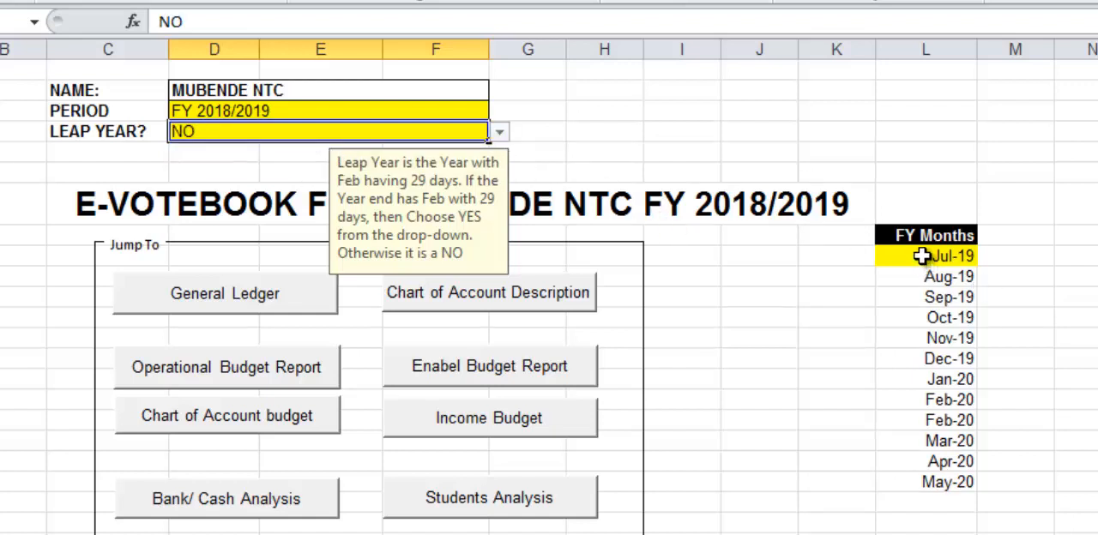
Set the first month of the FY Months list to 01/07/2018.
{"action": "left_click", "coordinate": [921, 256]}
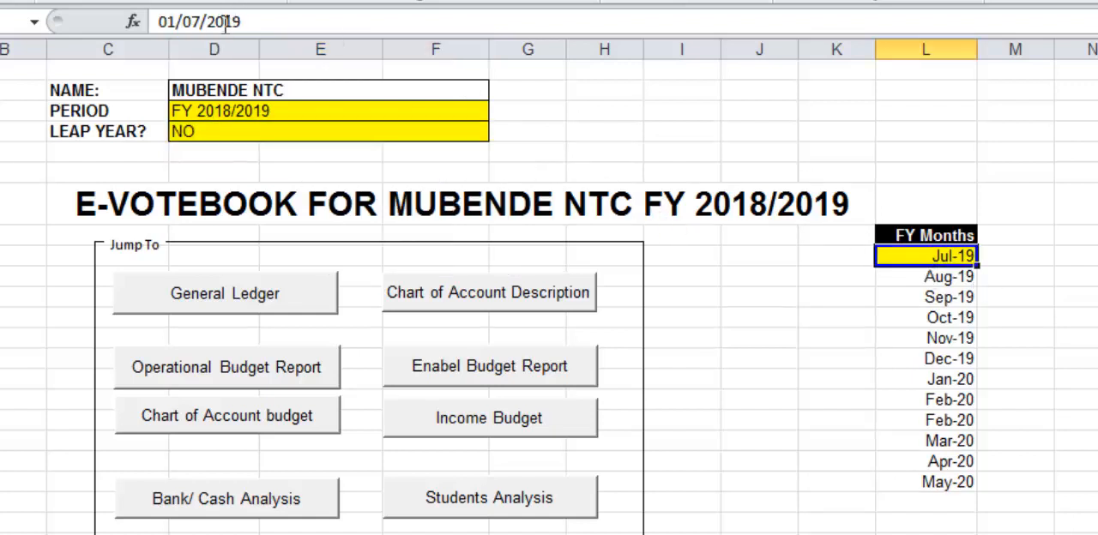
{"action": "left_click", "coordinate": [255, 22]}
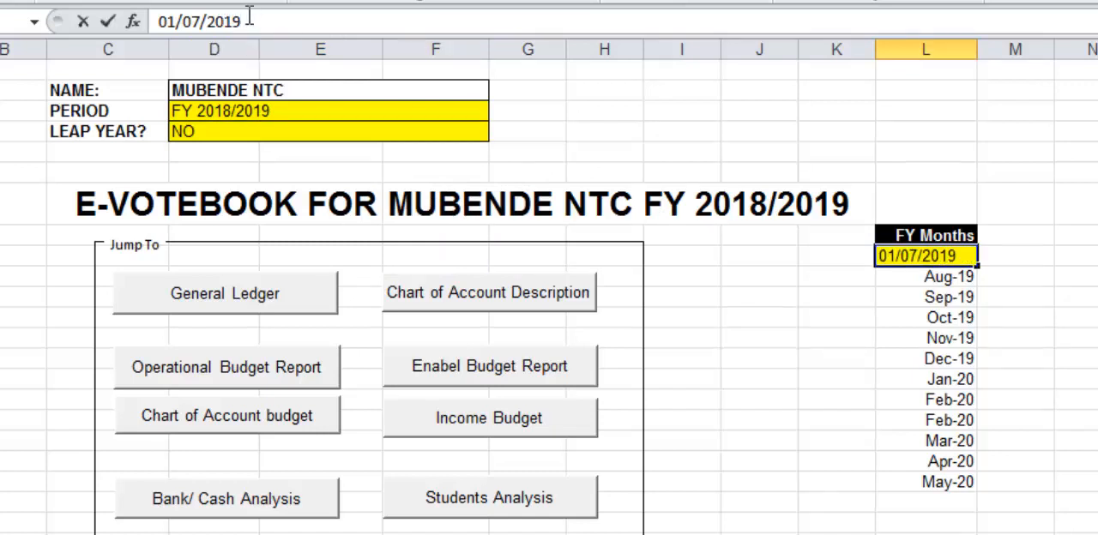
{"action": "key", "text": "BackSpace"}
{"action": "type", "text": "8"}
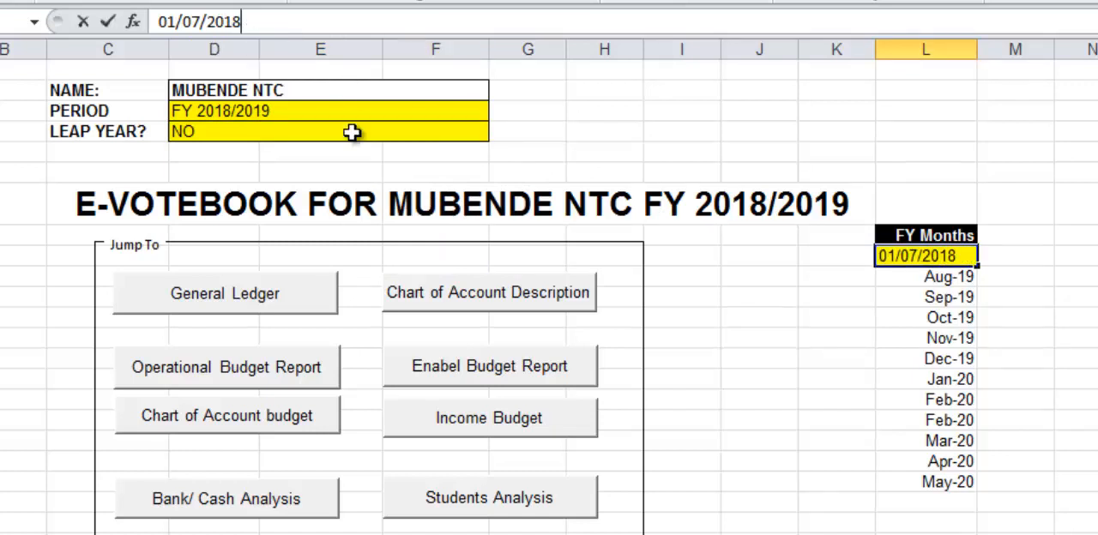
{"action": "left_click", "coordinate": [352, 132]}
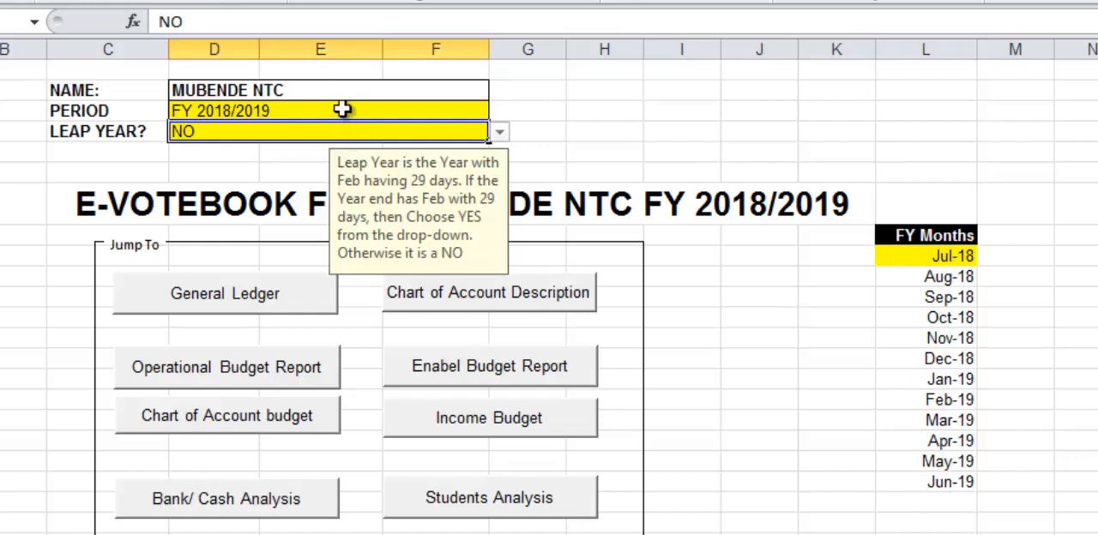
{"action": "left_click", "coordinate": [342, 108]}
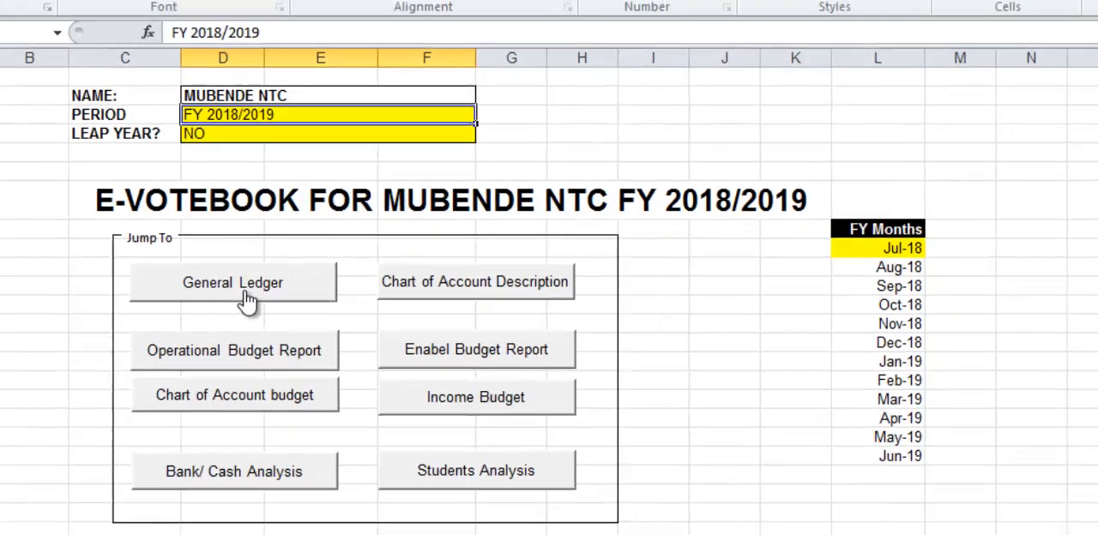
Open the General Ledger and enter the date 08/09/2018 in the first empty row, row 95.
{"action": "left_click", "coordinate": [241, 305]}
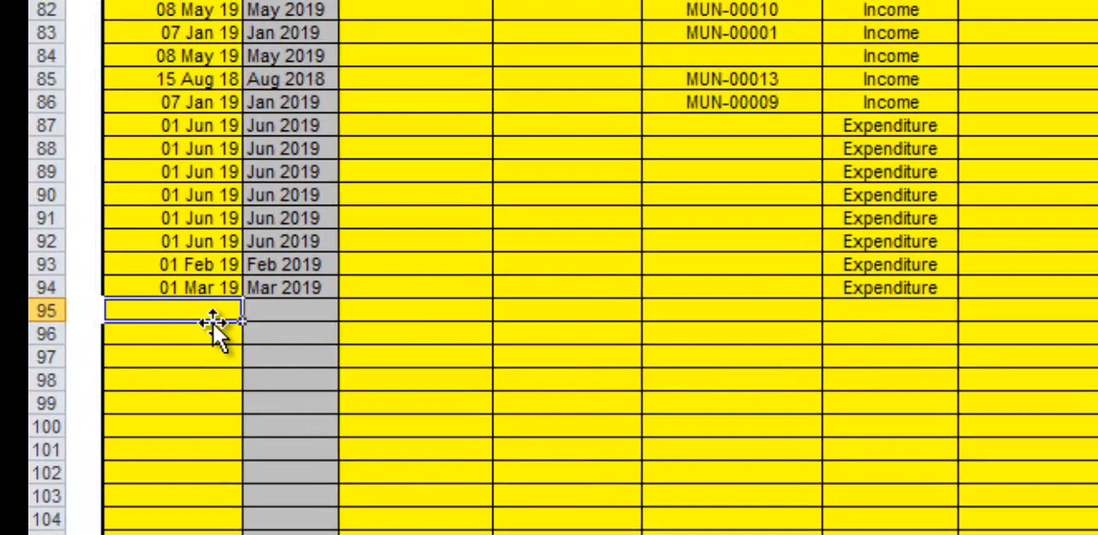
{"action": "type", "text": "08"}
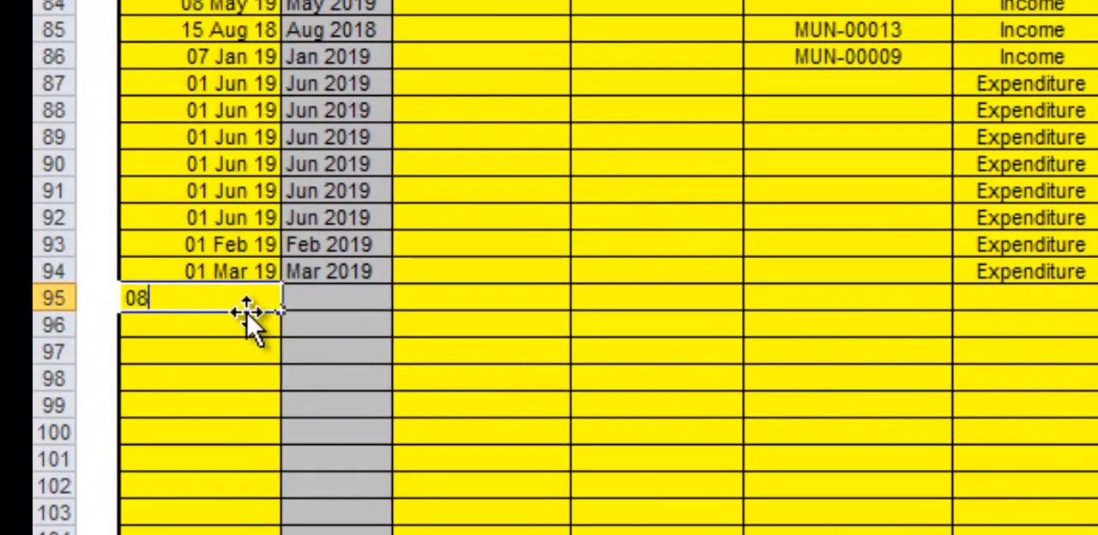
{"action": "type", "text": "/"}
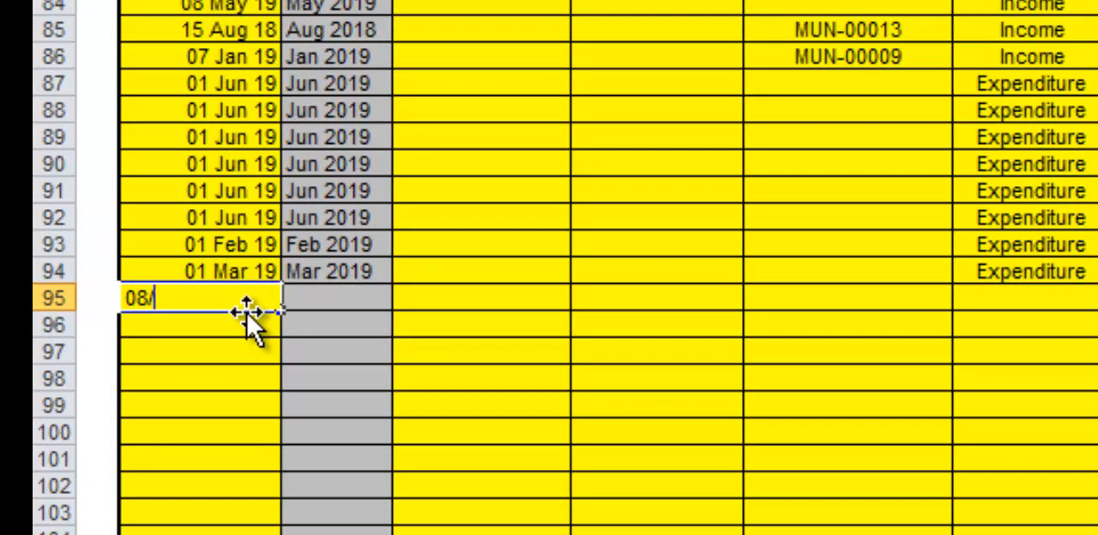
{"action": "type", "text": "09/"}
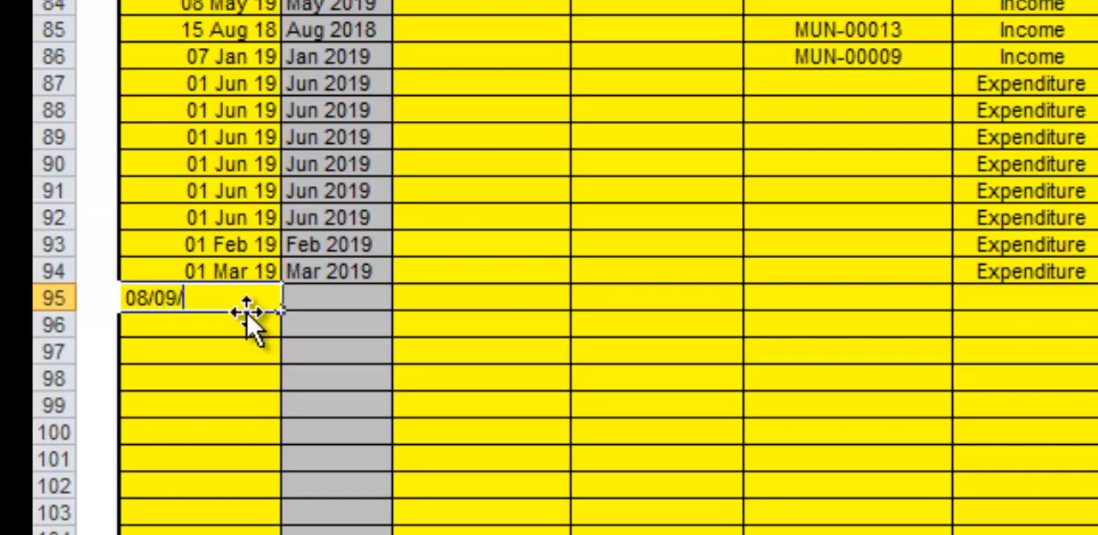
{"action": "type", "text": "2018"}
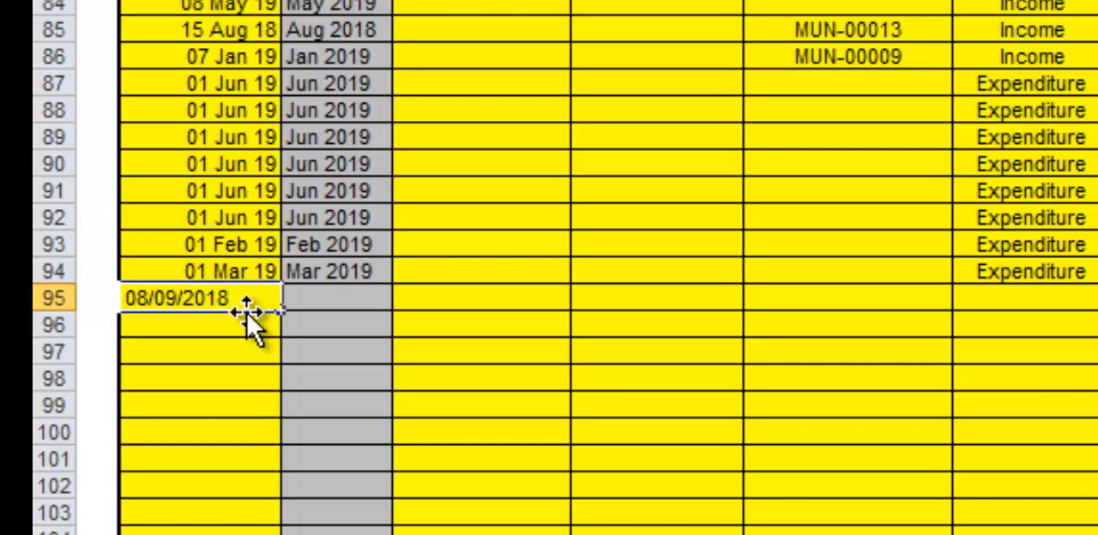
{"action": "key", "text": "Tab"}
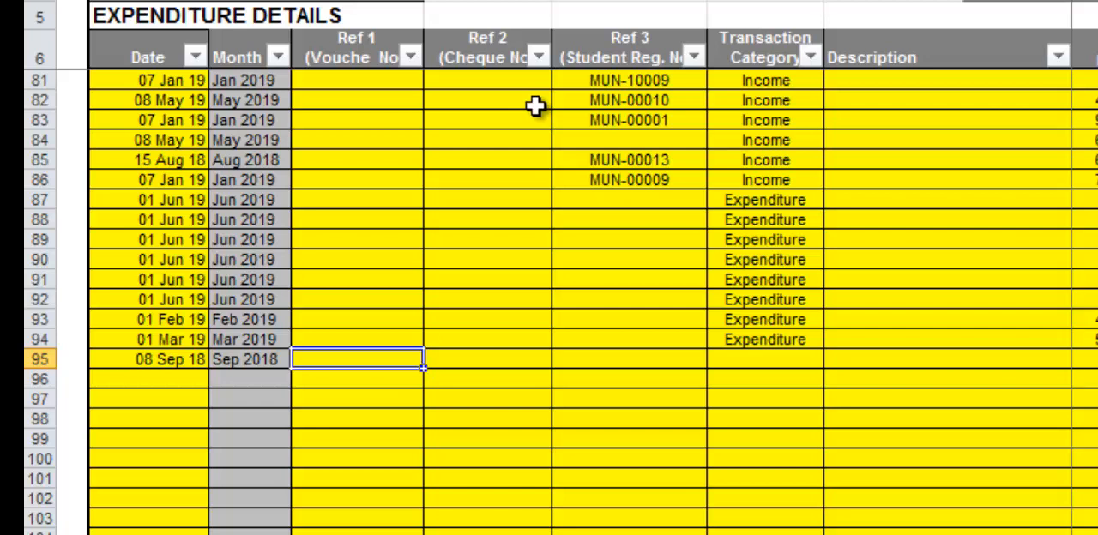
Leave the voucher number of row 95 blank and enter 548 as its cheque number under Ref 2.
{"action": "key", "text": "Tab"}
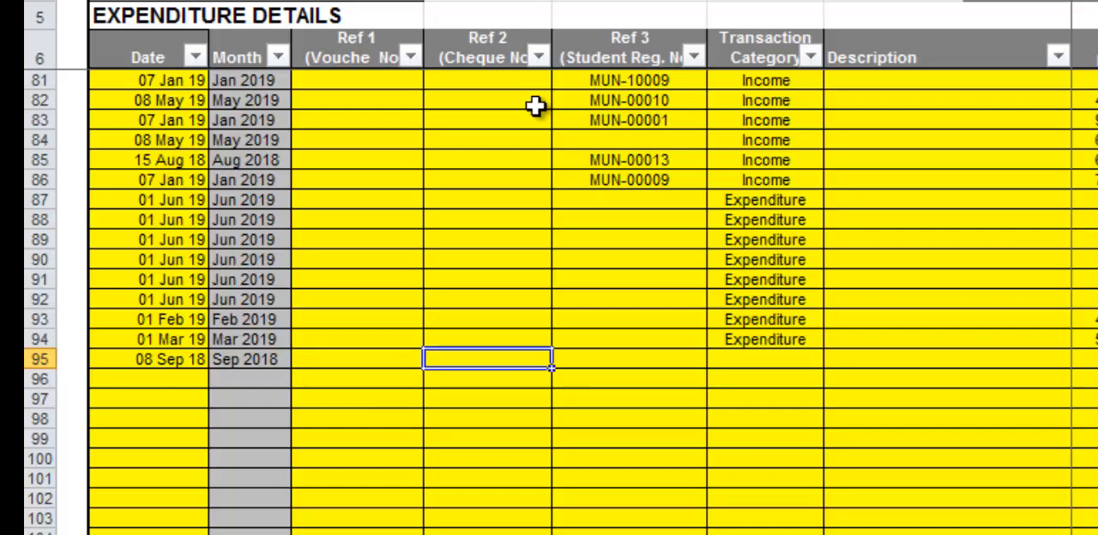
{"action": "key", "text": "shift+Tab"}
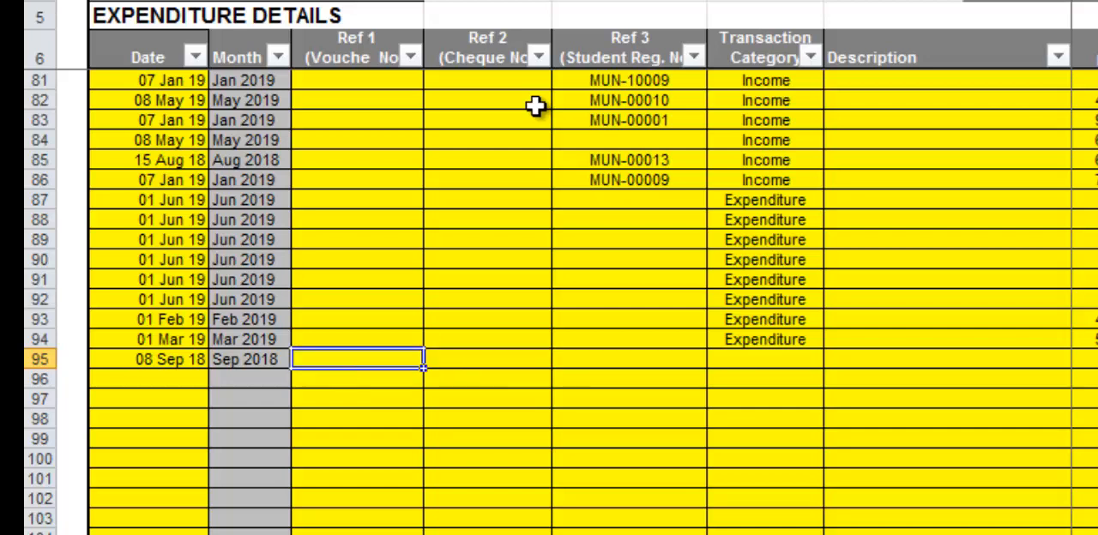
{"action": "key", "text": "Tab"}
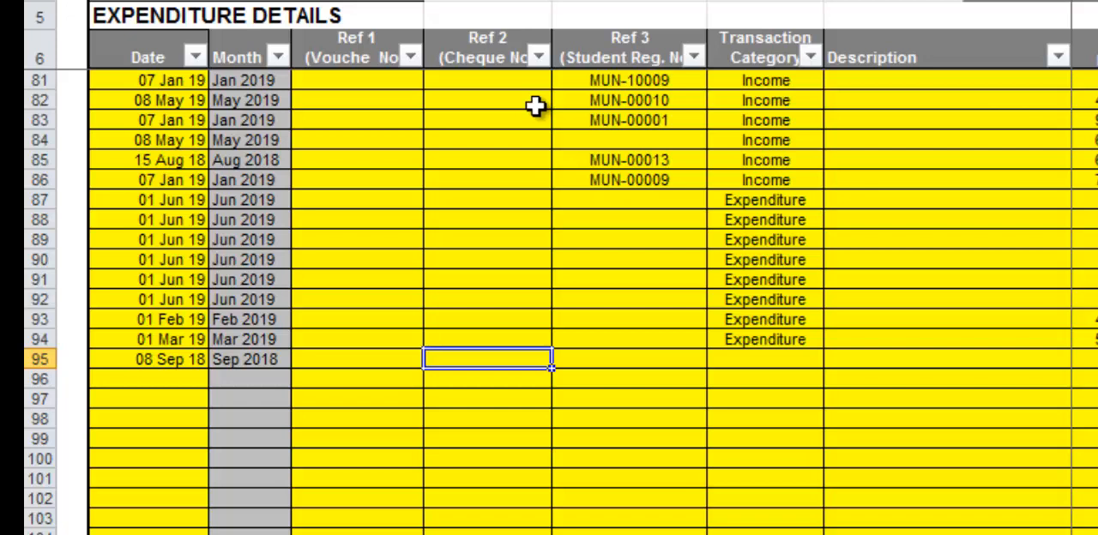
{"action": "type", "text": "548"}
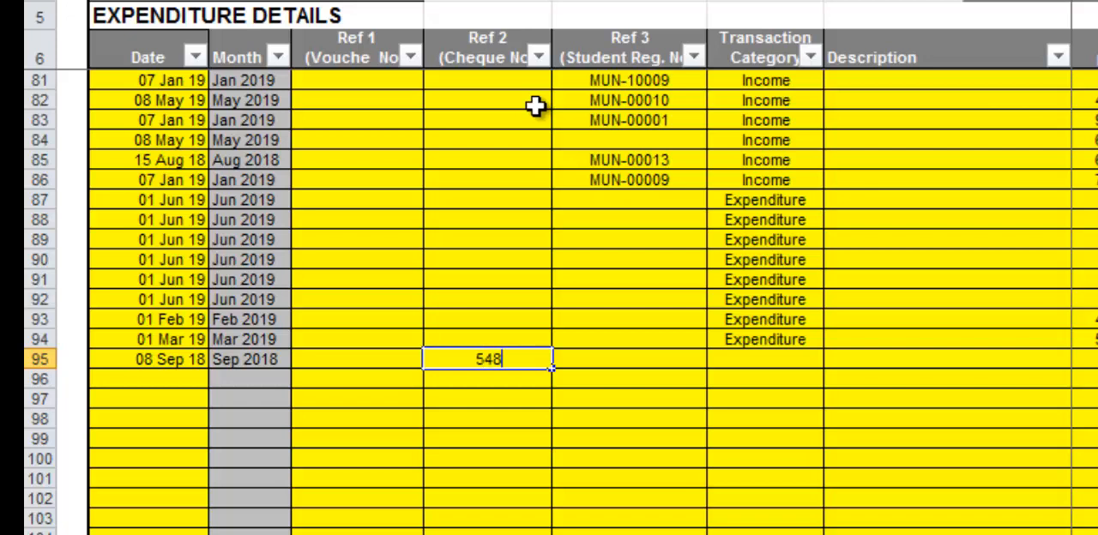
{"action": "key", "text": "Tab"}
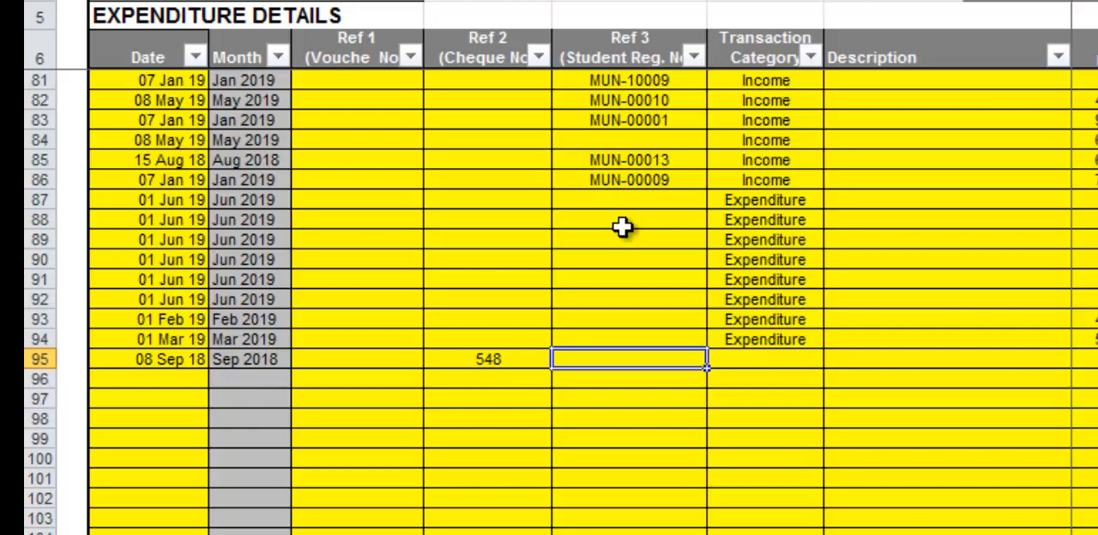
{"action": "left_click", "coordinate": [375, 362]}
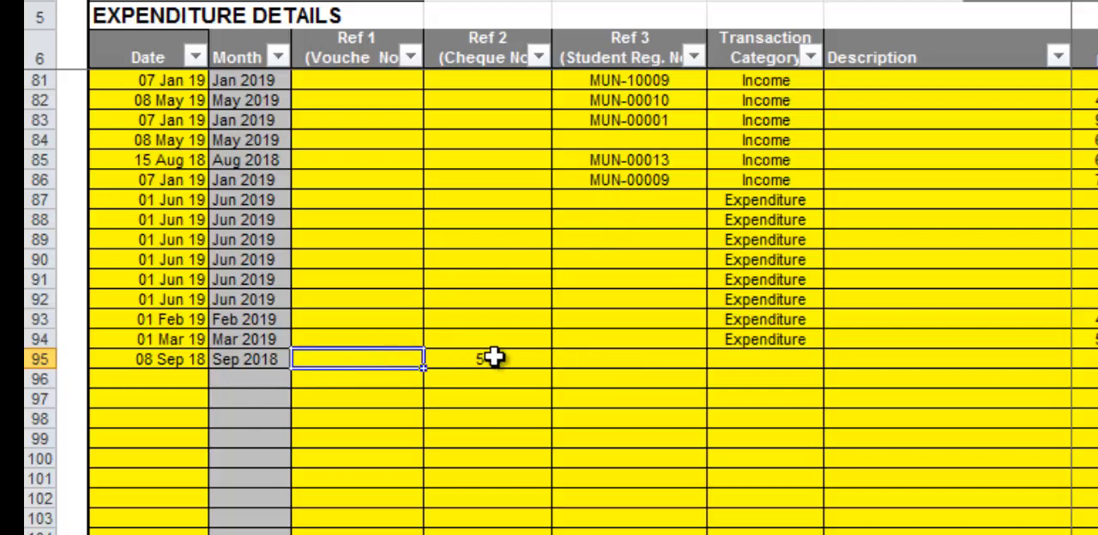
{"action": "left_click", "coordinate": [502, 362]}
{"action": "left_click", "coordinate": [593, 360]}
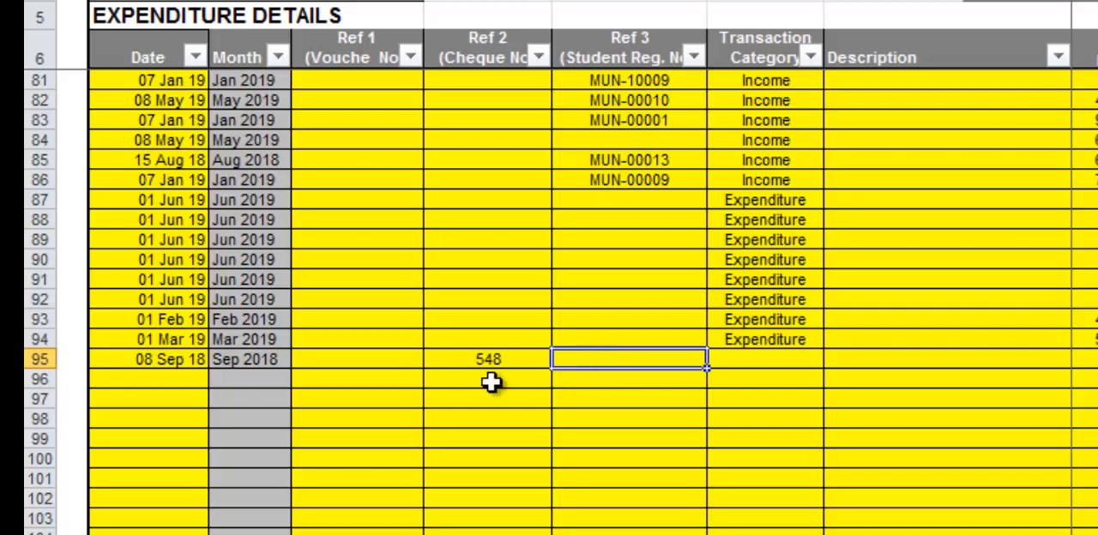
{"action": "left_click", "coordinate": [474, 360]}
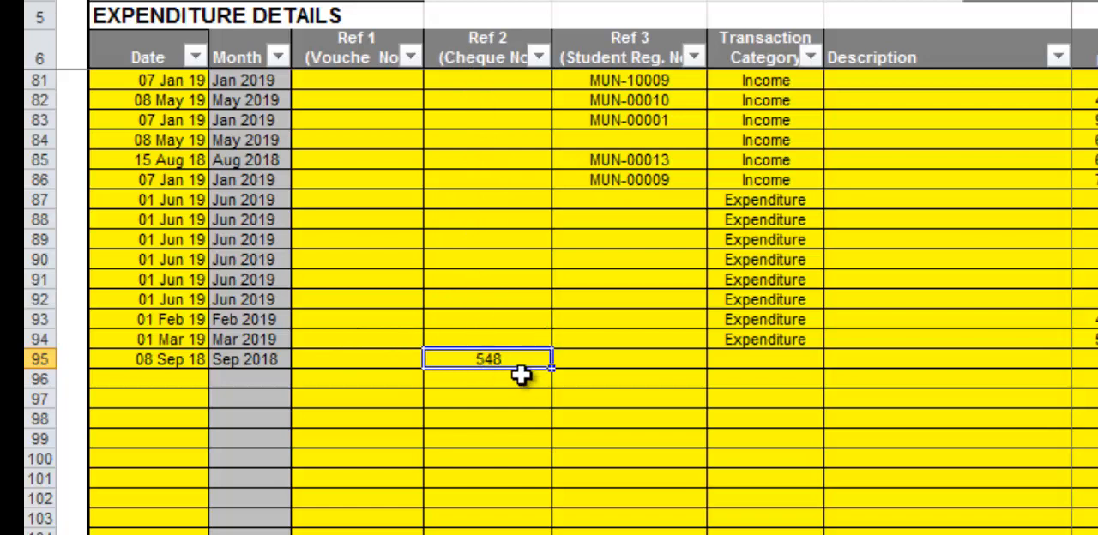
{"action": "left_click", "coordinate": [581, 354]}
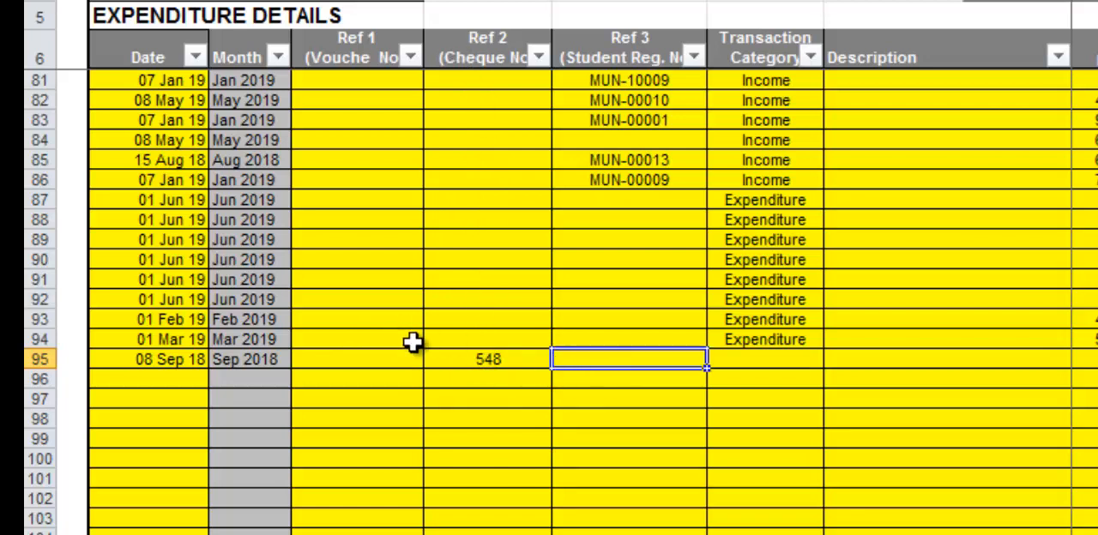
{"action": "left_click", "coordinate": [441, 360]}
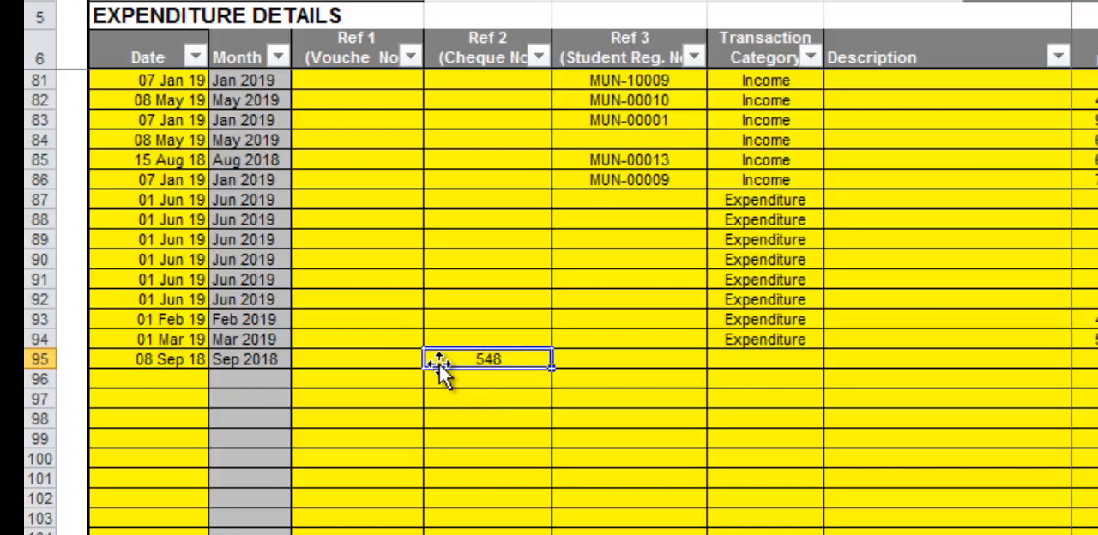
Try Income as the transaction category of row 95, and set it to Expenditure.
{"action": "key", "text": "Right"}
{"action": "key", "text": "Right"}
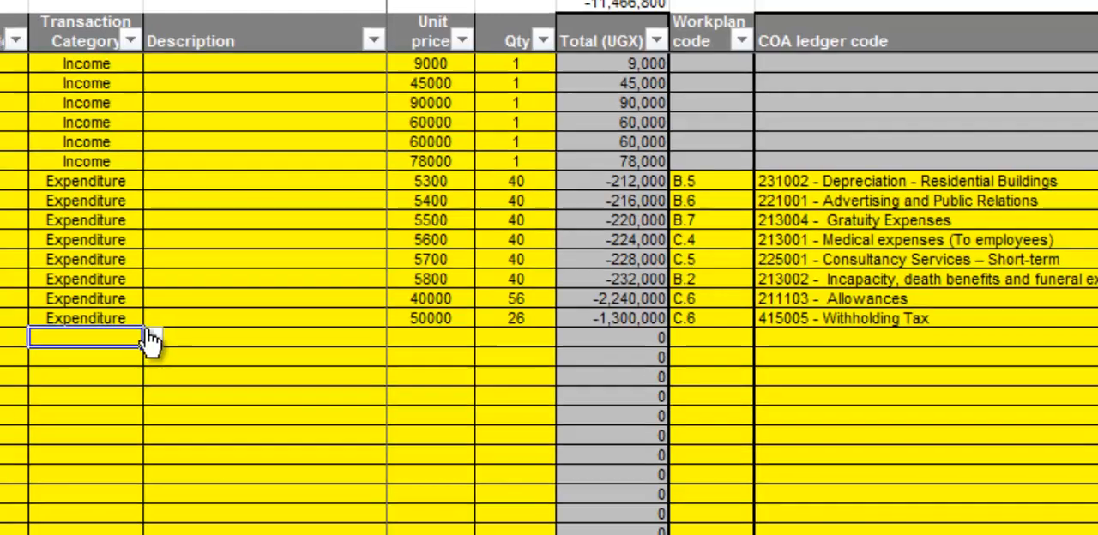
{"action": "left_click", "coordinate": [151, 338]}
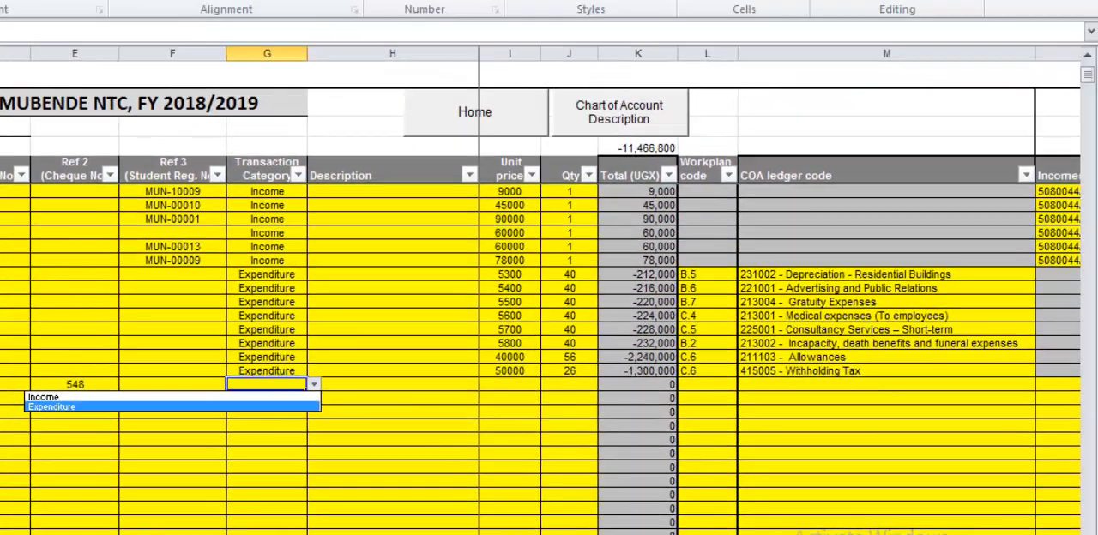
{"action": "key", "text": "Escape"}
{"action": "scroll", "coordinate": [779, 311], "scroll_direction": "right", "scroll_amount": 1}
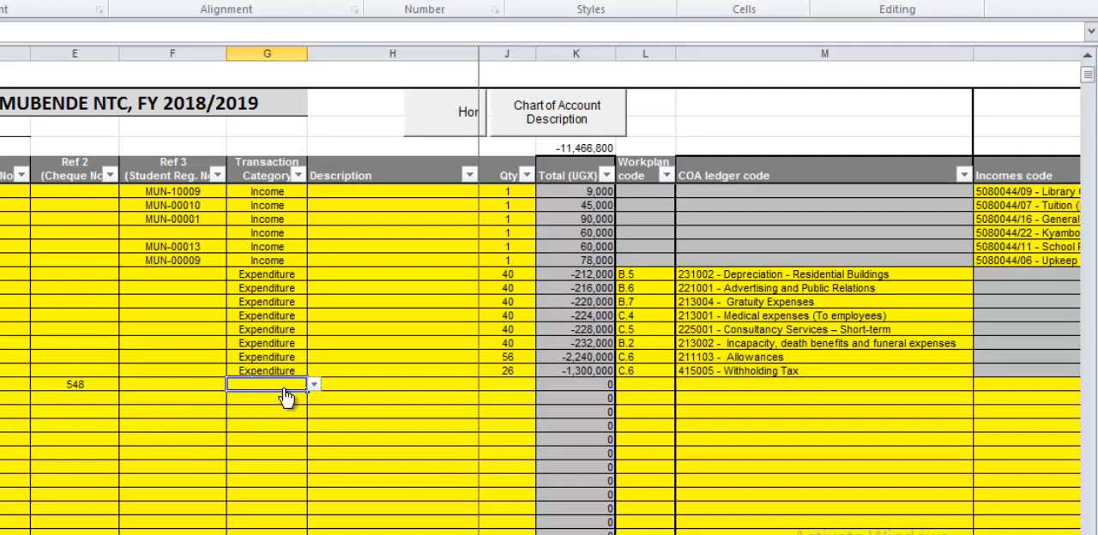
{"action": "left_click", "coordinate": [314, 385]}
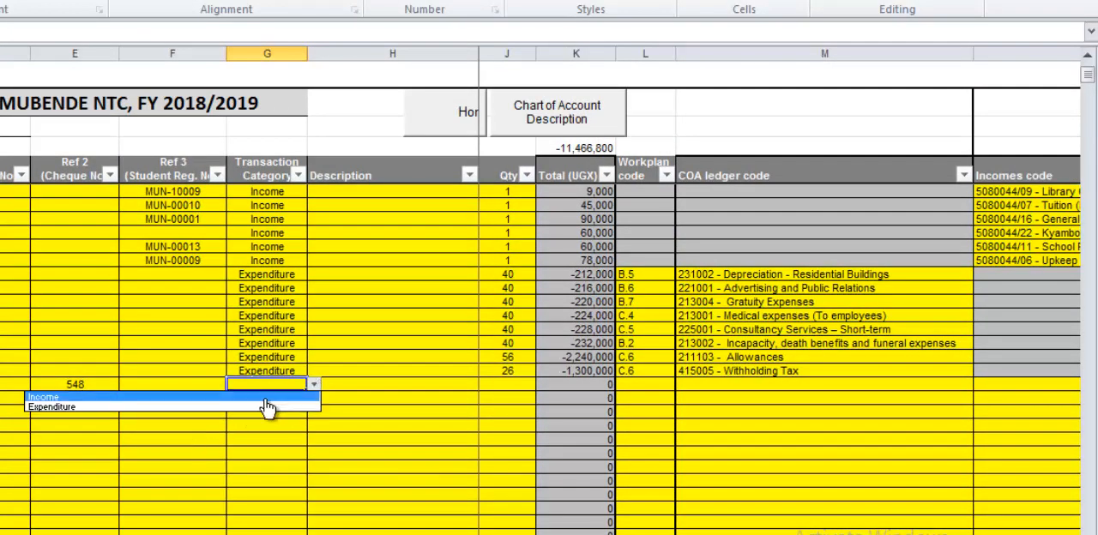
{"action": "left_click", "coordinate": [266, 398]}
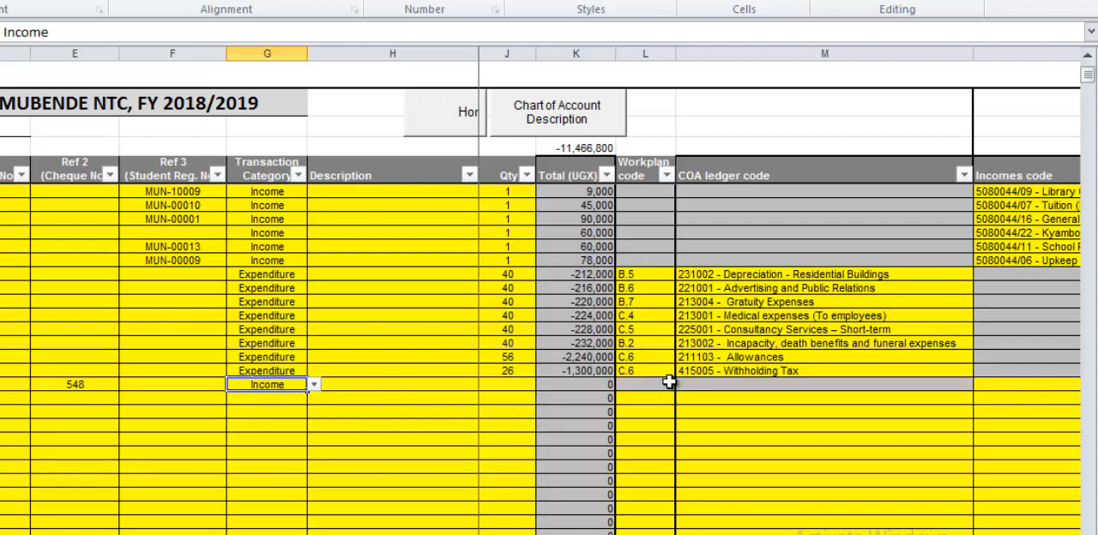
{"action": "left_click", "coordinate": [314, 386]}
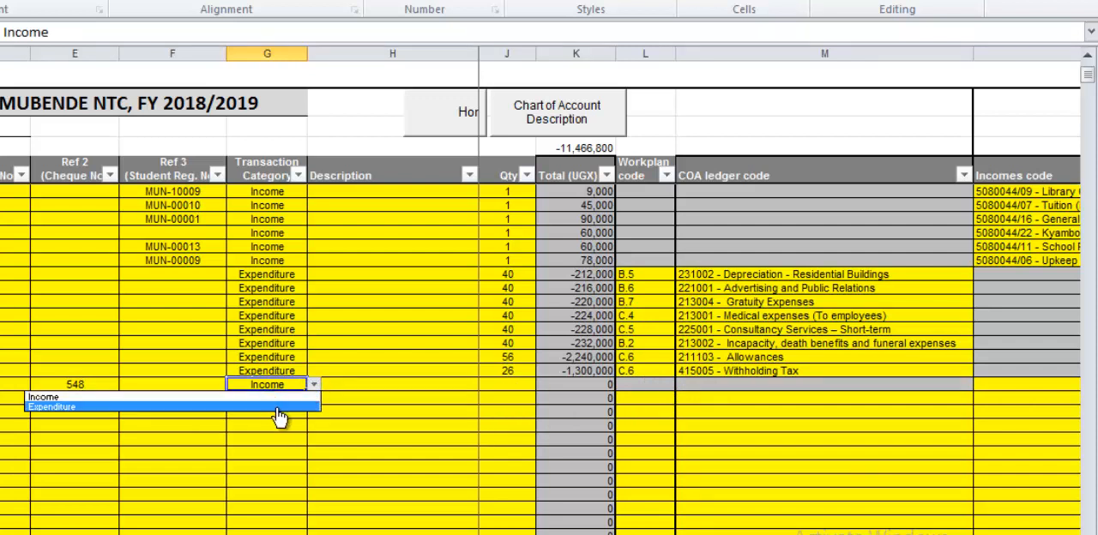
{"action": "left_click", "coordinate": [282, 410]}
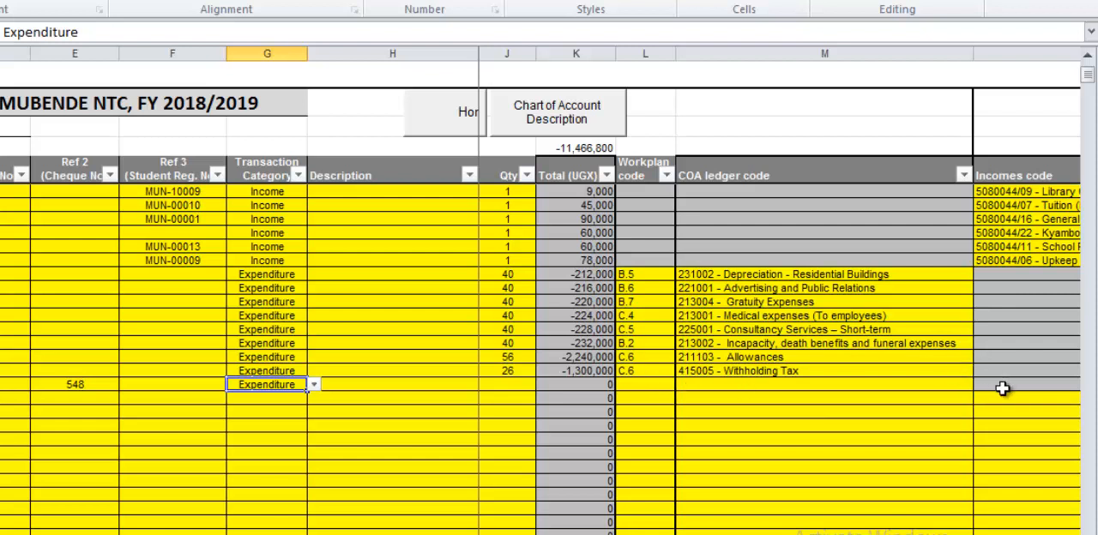
Switch the transaction category of row 95 to Income and back to Expenditure.
{"action": "left_click", "coordinate": [315, 385]}
{"action": "left_click", "coordinate": [283, 397]}
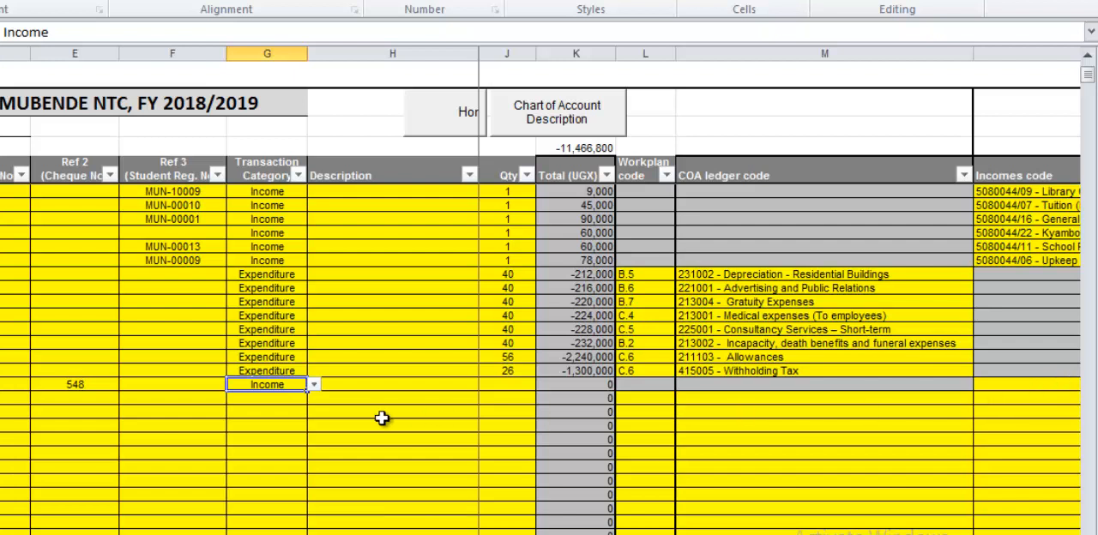
{"action": "left_click", "coordinate": [314, 388]}
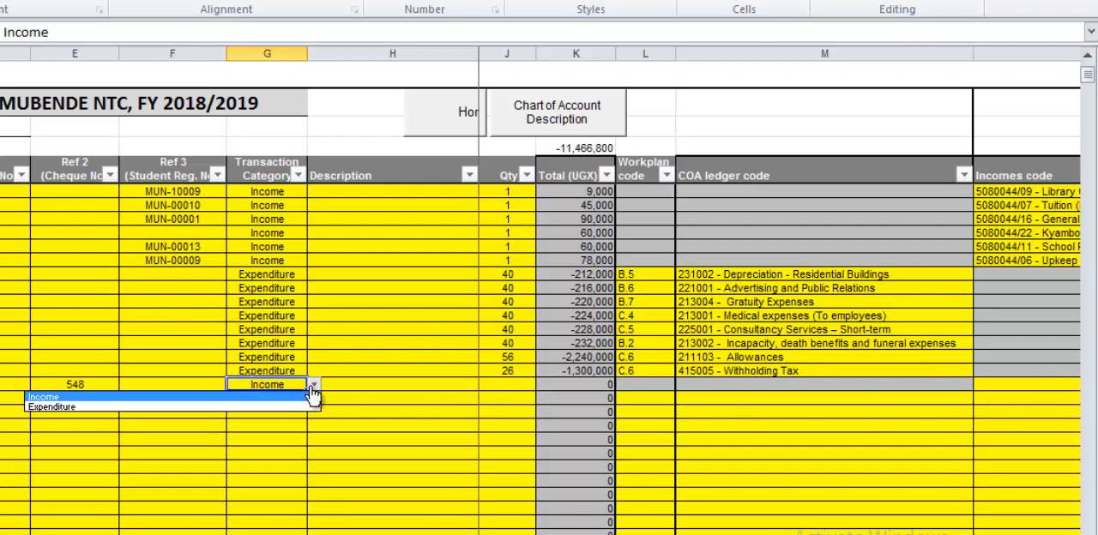
{"action": "left_click", "coordinate": [275, 408]}
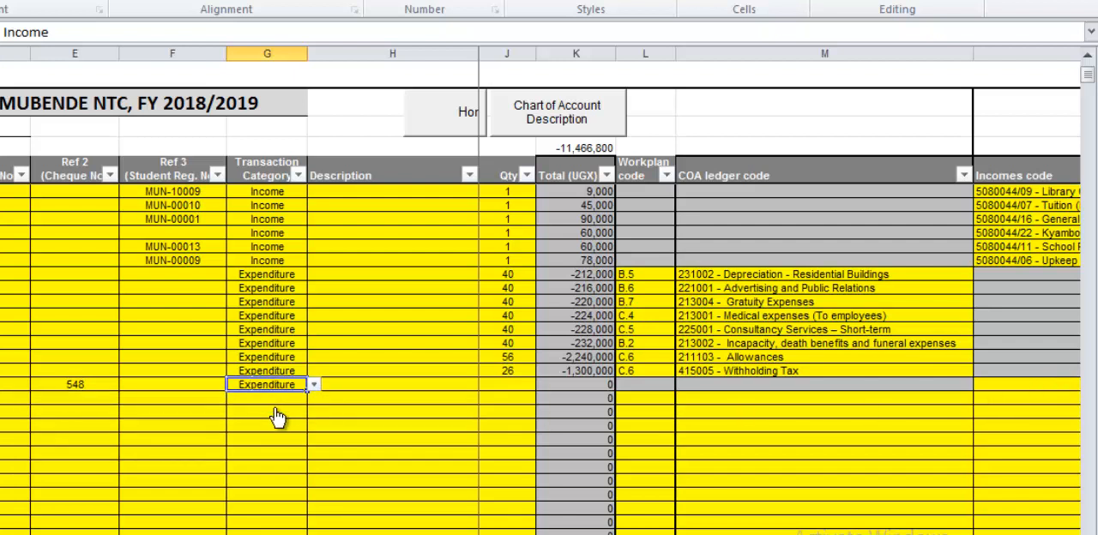
Enter "Training 2 staffs in Excel" as the description of the row 95 expenditure.
{"action": "left_click", "coordinate": [376, 383]}
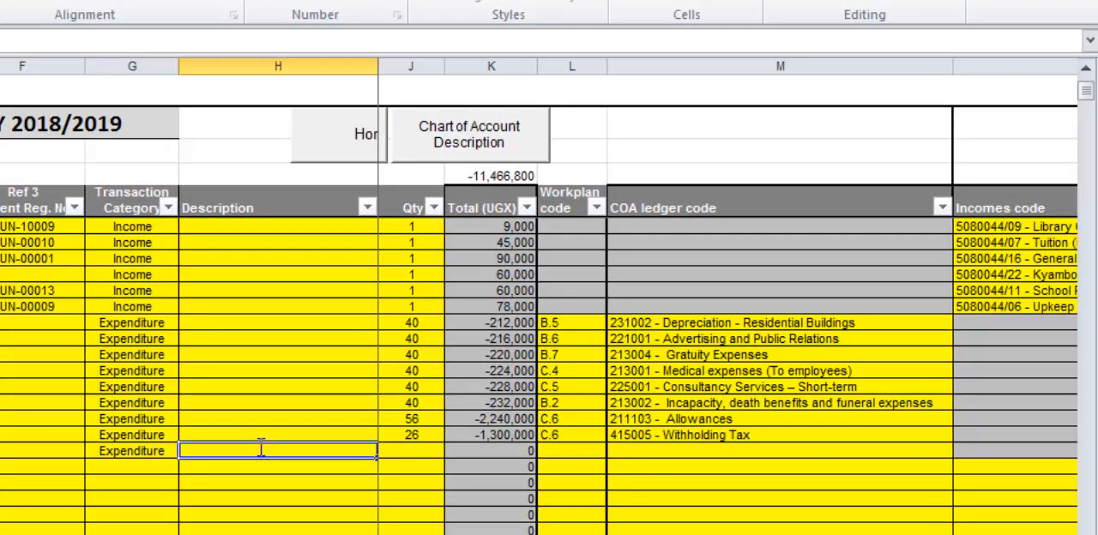
{"action": "type", "text": "Training 2 staffs in Excel"}
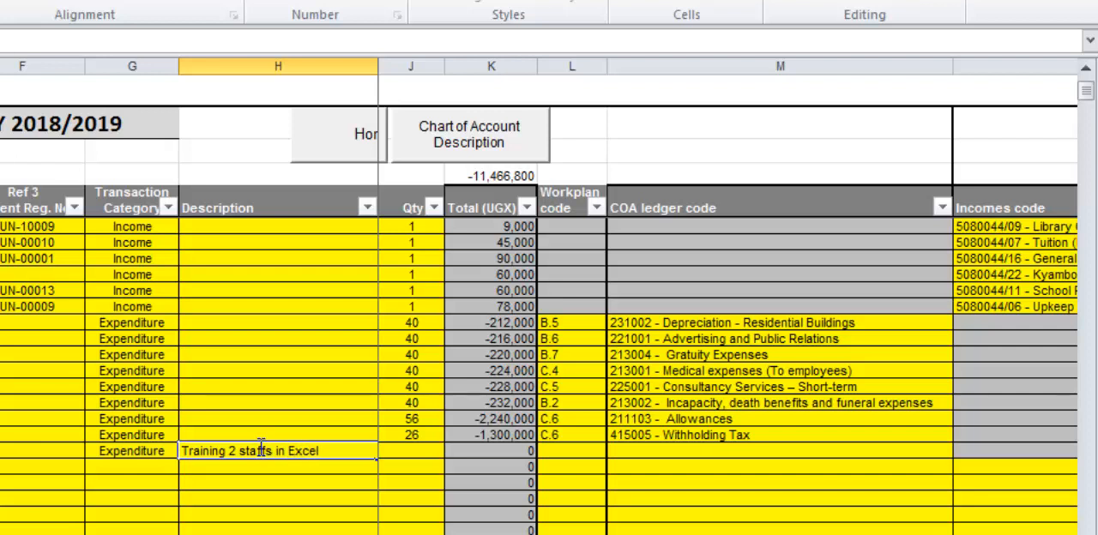
{"action": "key", "text": "Tab"}
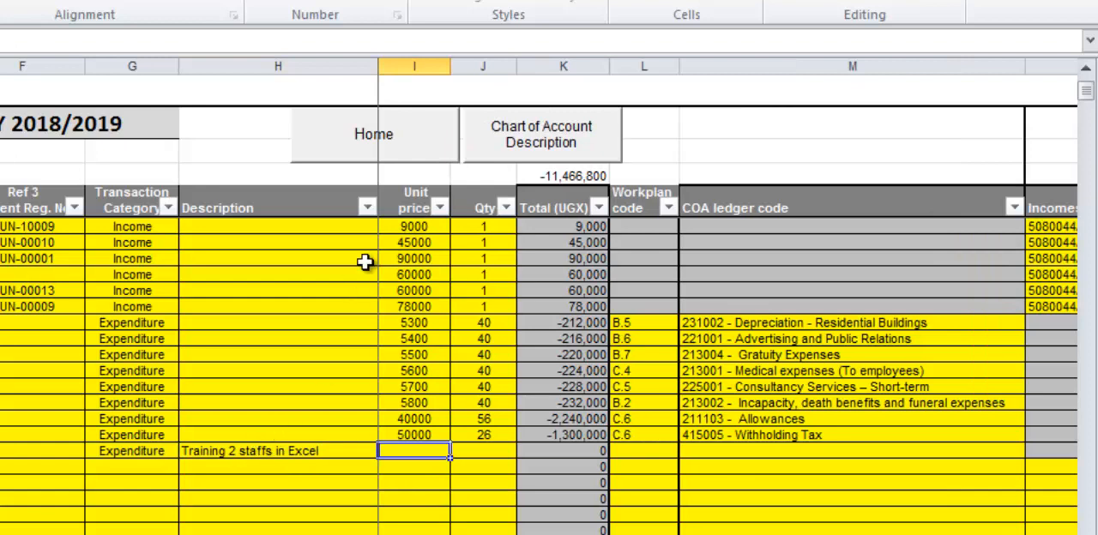
Set the unit price of the Excel training entry to 180000 and its quantity to 2.
{"action": "double_click", "coordinate": [440, 453]}
{"action": "type", "text": "180"}
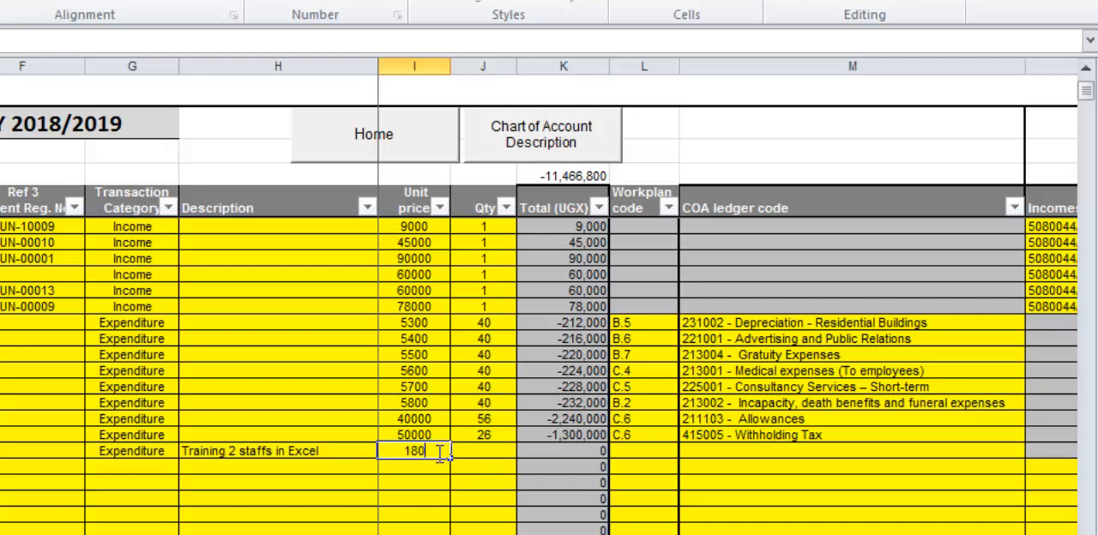
{"action": "type", "text": "000"}
{"action": "key", "text": "Tab"}
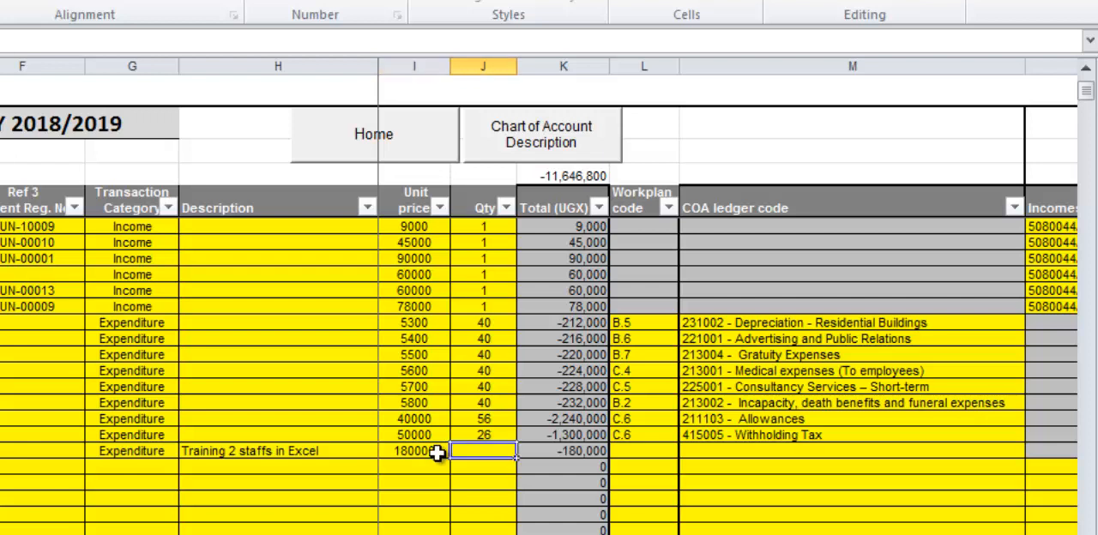
{"action": "type", "text": "2"}
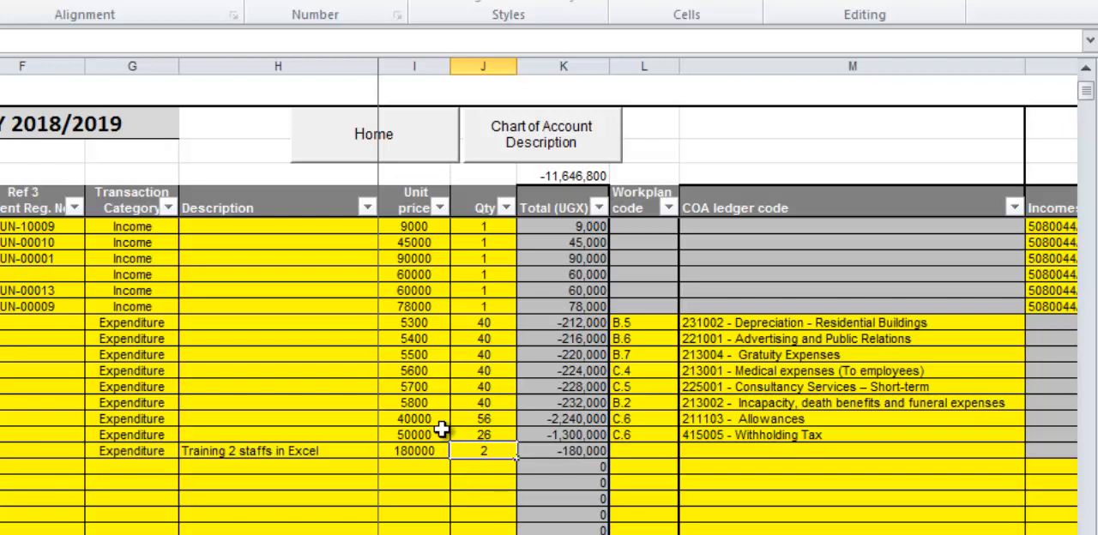
Try a unit price of 420000 with a quantity of 1 for the Excel training entry.
{"action": "key", "text": "Left"}
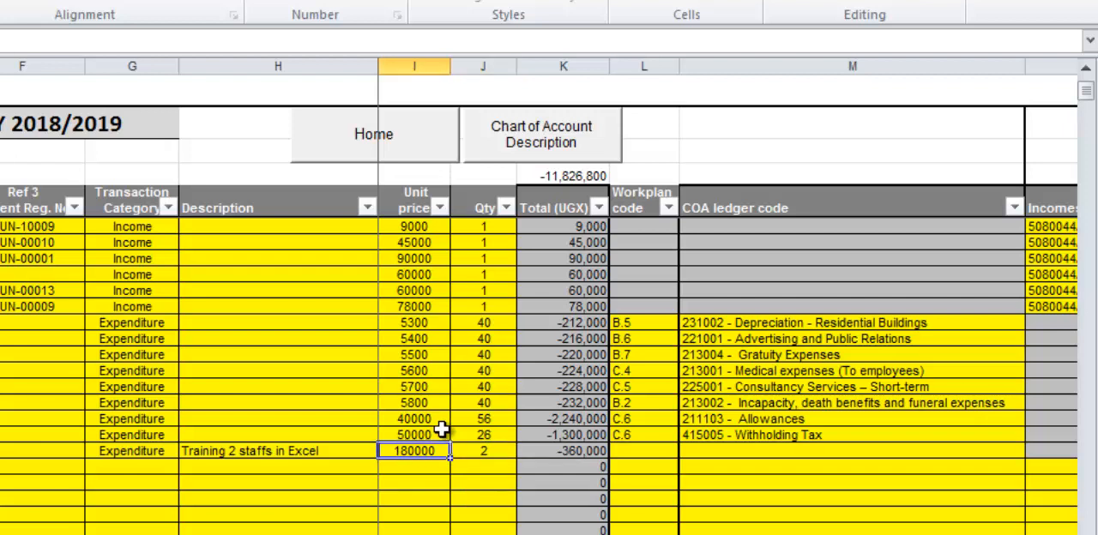
{"action": "type", "text": "45"}
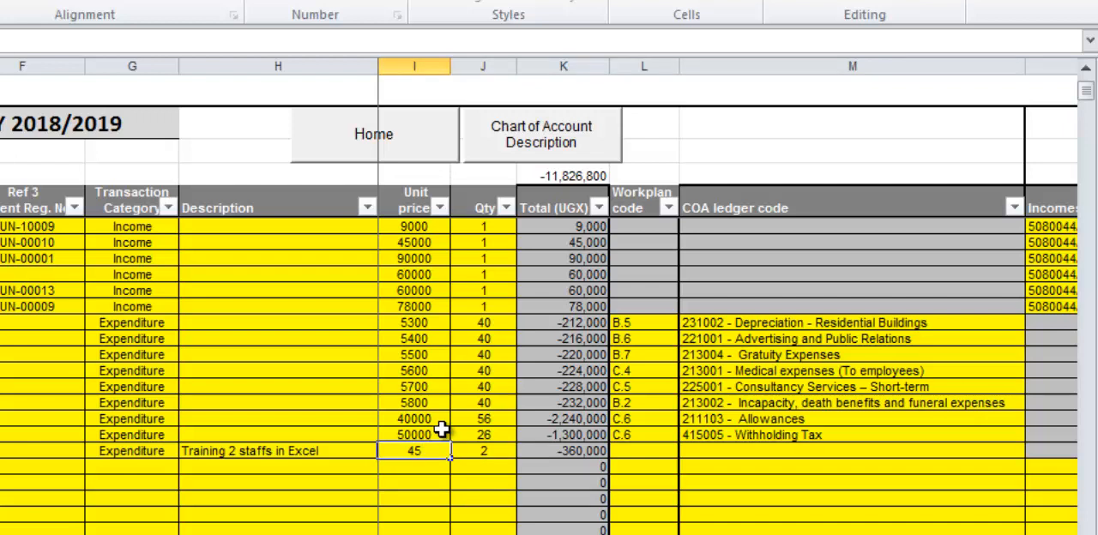
{"action": "type", "text": "20000"}
{"action": "key", "text": "Right"}
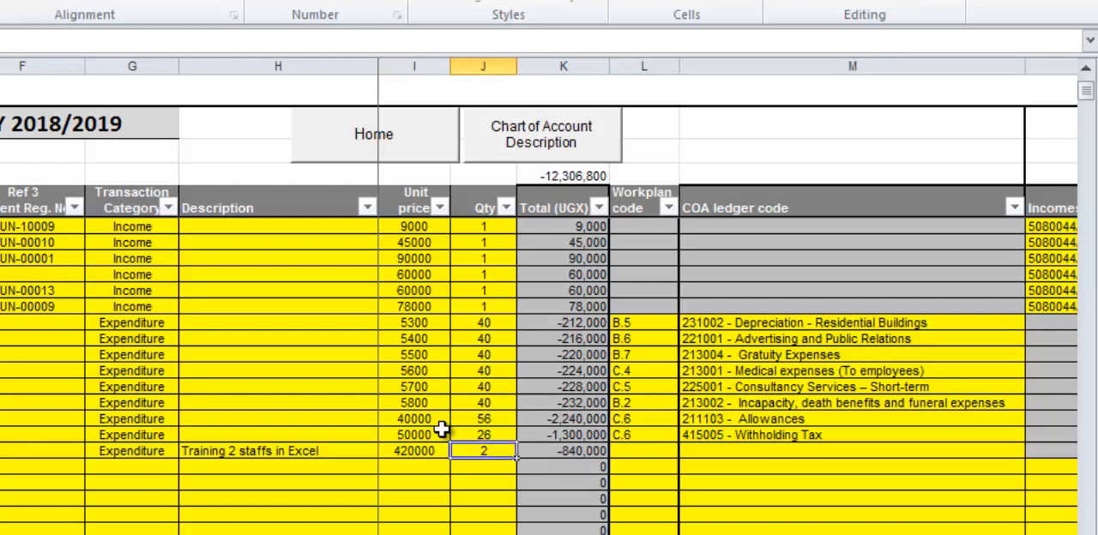
{"action": "type", "text": "1"}
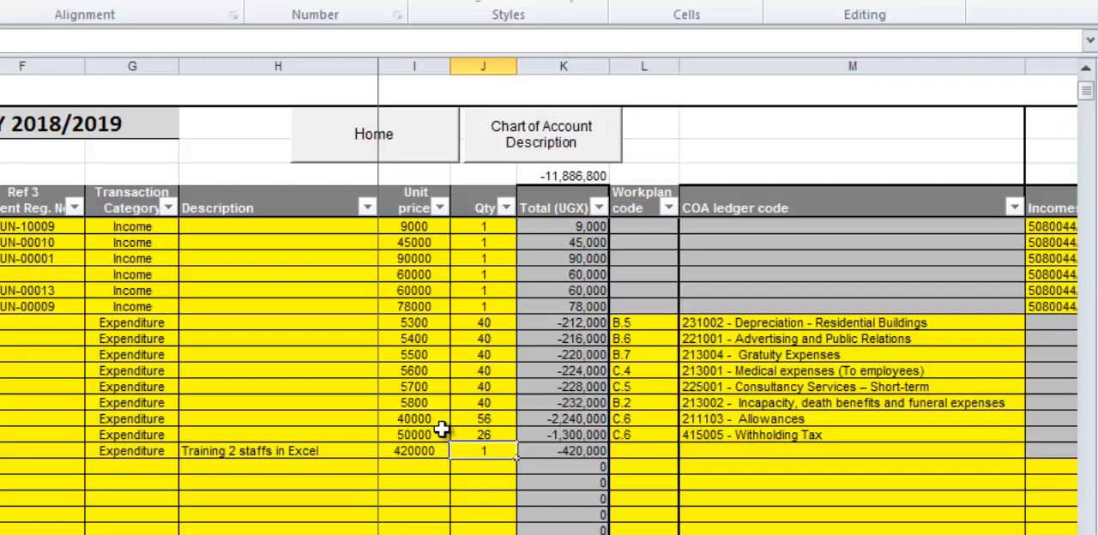
{"action": "key", "text": "Return"}
Return the Excel training entry to a unit price of 180000 and a quantity of 2.
{"action": "key", "text": "Up"}
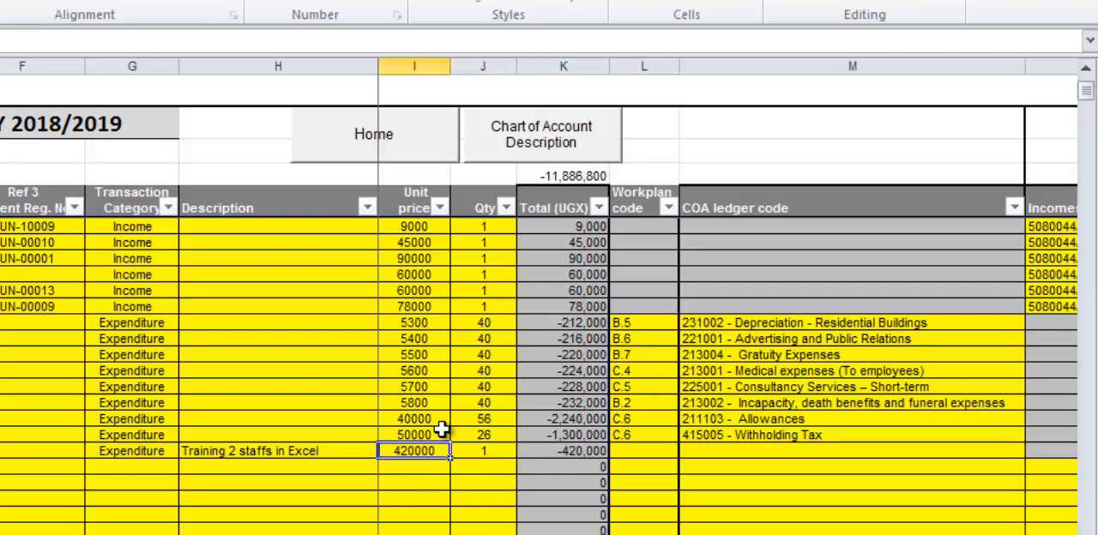
{"action": "type", "text": "18"}
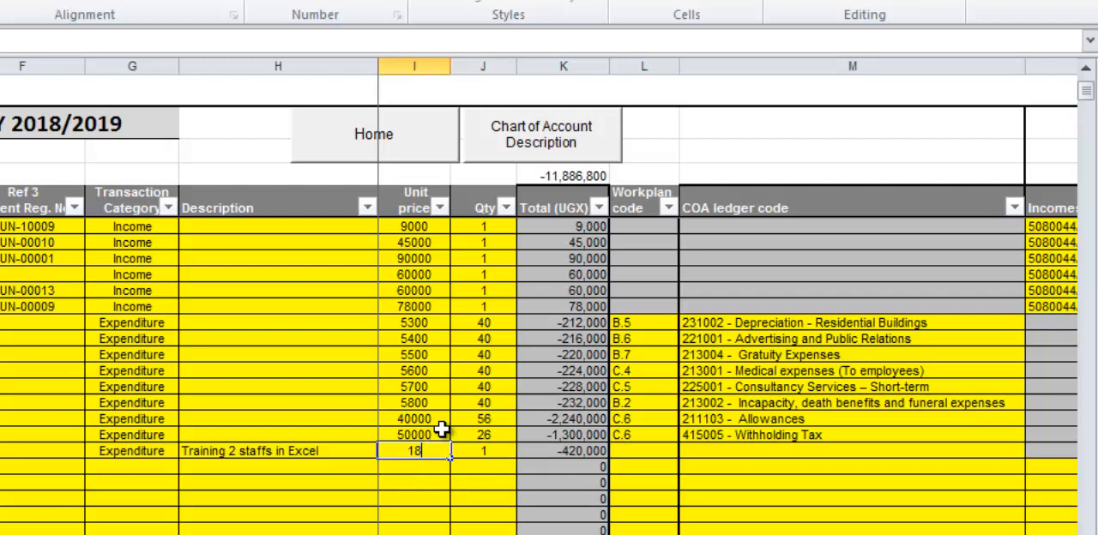
{"action": "type", "text": "0000"}
{"action": "key", "text": "Tab"}
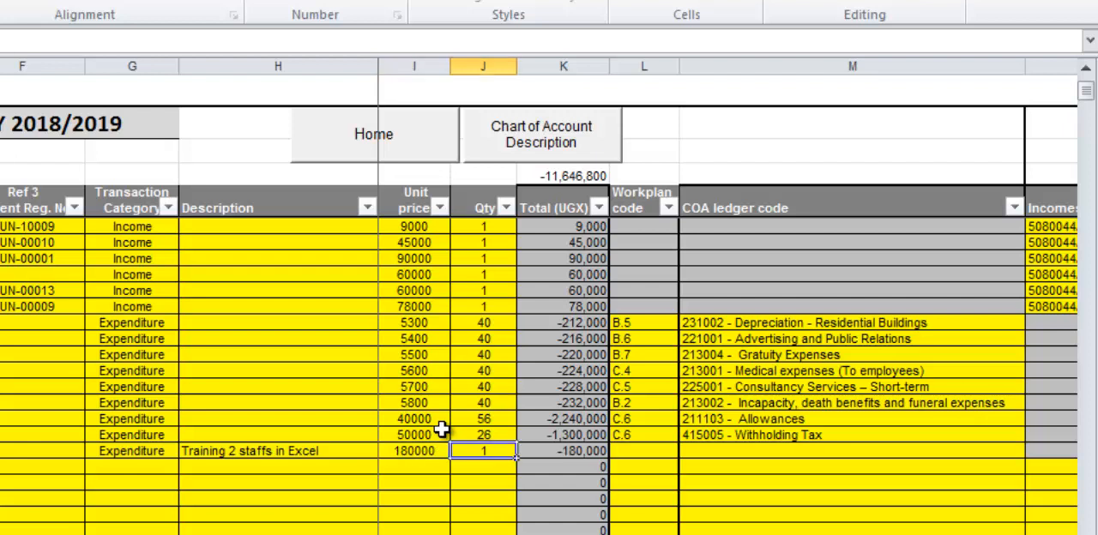
{"action": "type", "text": "2"}
{"action": "key", "text": "ctrl+Return"}
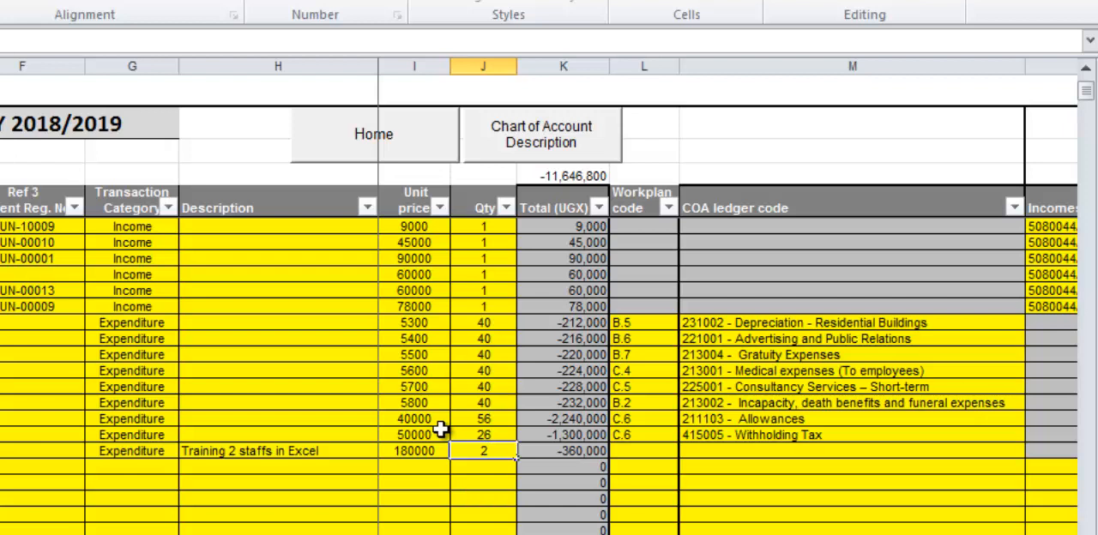
Choose B.1 as the workplan code of the Excel training entry.
{"action": "key", "text": "Tab"}
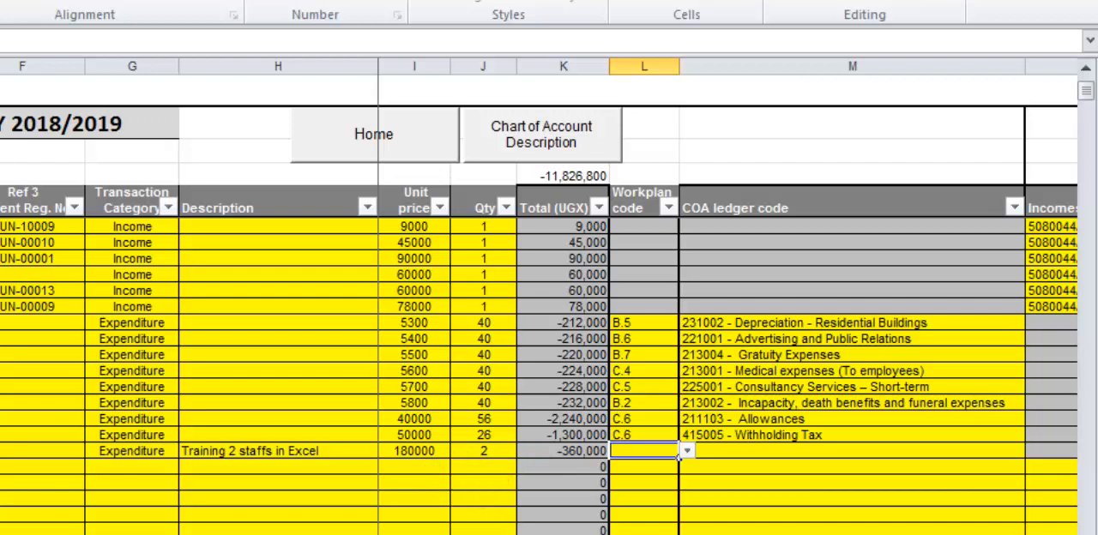
{"action": "scroll", "coordinate": [727, 343], "scroll_direction": "right", "scroll_amount": 3}
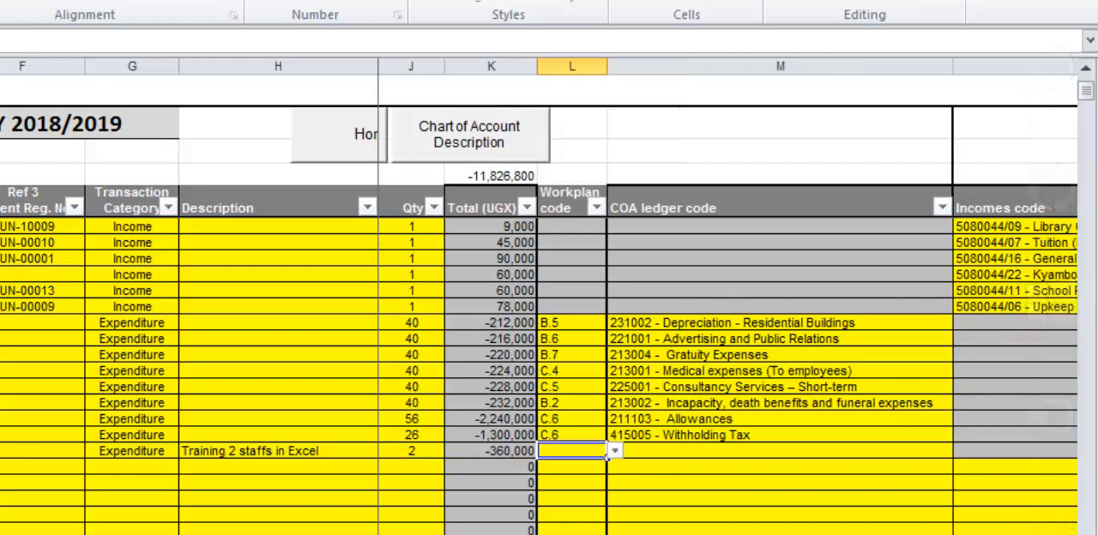
{"action": "scroll", "coordinate": [727, 378], "scroll_direction": "right", "scroll_amount": 1}
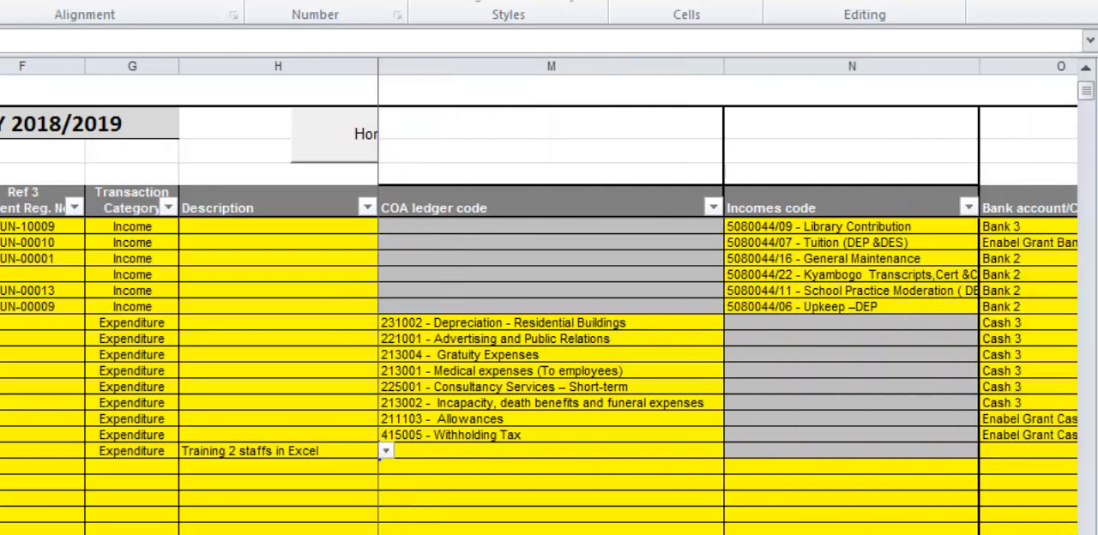
{"action": "scroll", "coordinate": [490, 492], "scroll_direction": "left", "scroll_amount": 1}
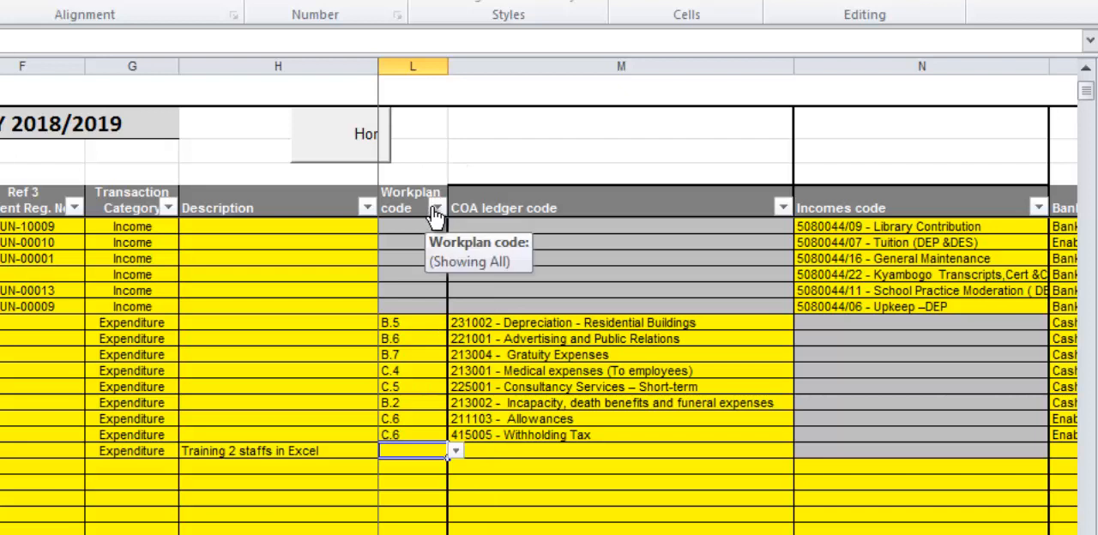
{"action": "left_click", "coordinate": [455, 453]}
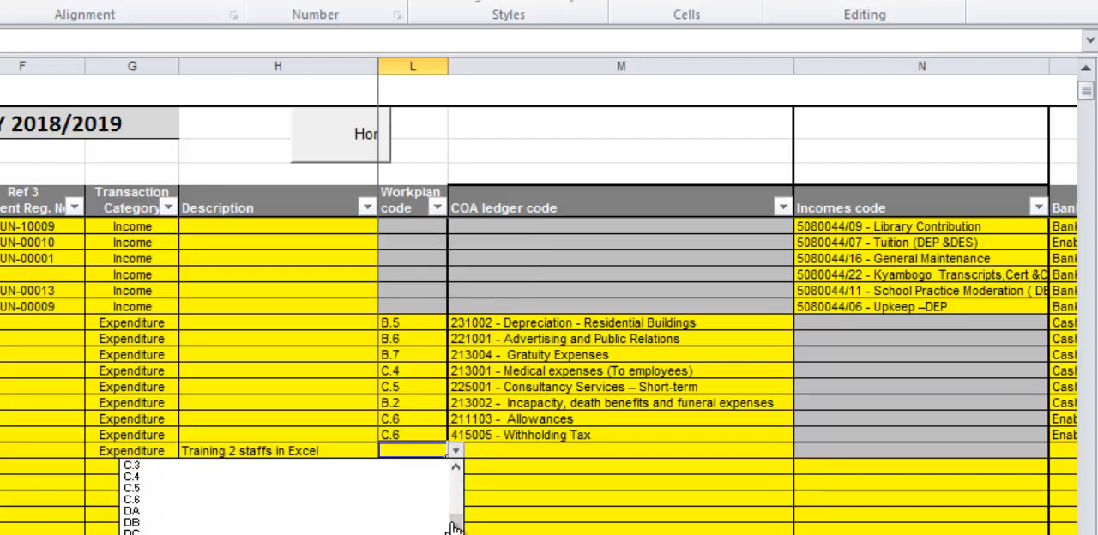
{"action": "left_click_drag", "start_coordinate": [464, 515], "coordinate": [457, 484]}
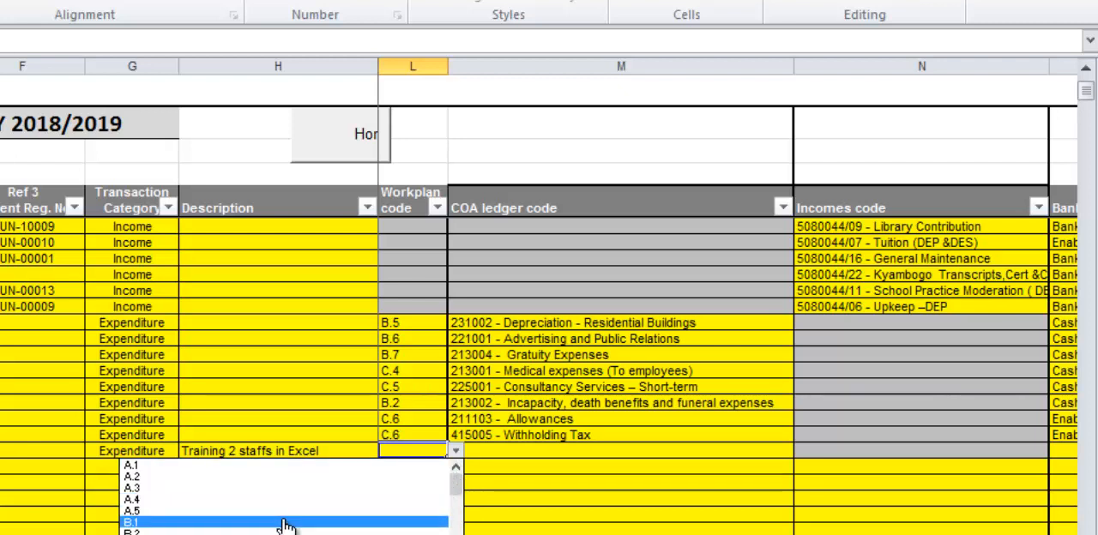
{"action": "left_click", "coordinate": [286, 524]}
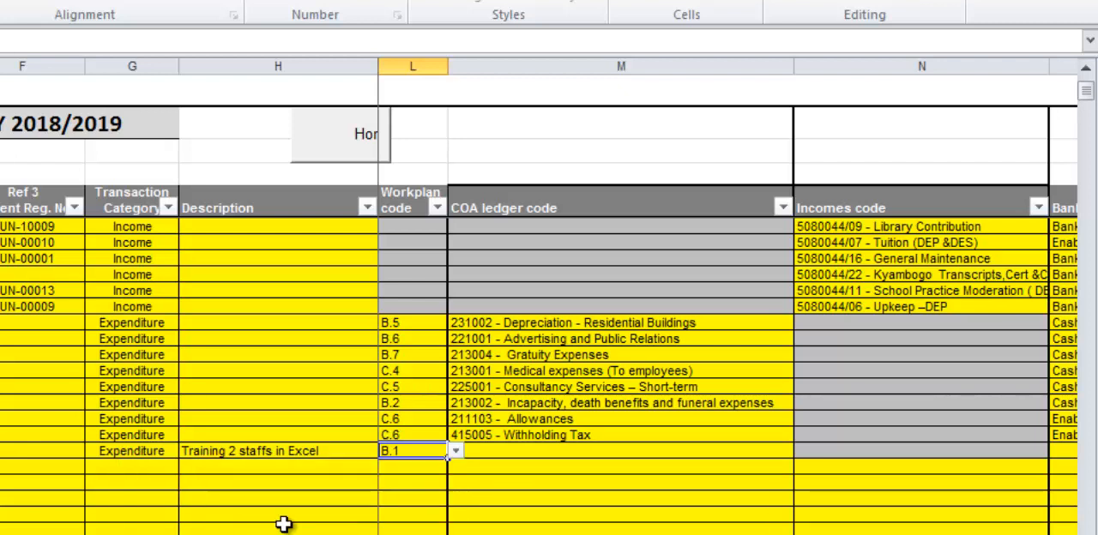
View the available COA ledger codes for the Excel training entry and close the list without choosing one.
{"action": "left_click", "coordinate": [520, 451]}
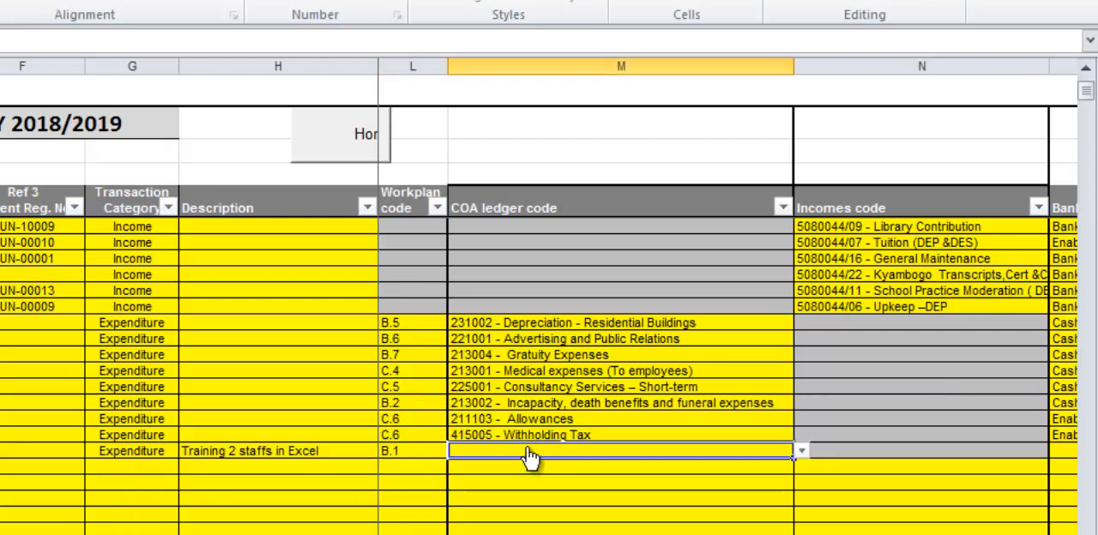
{"action": "left_click", "coordinate": [802, 451]}
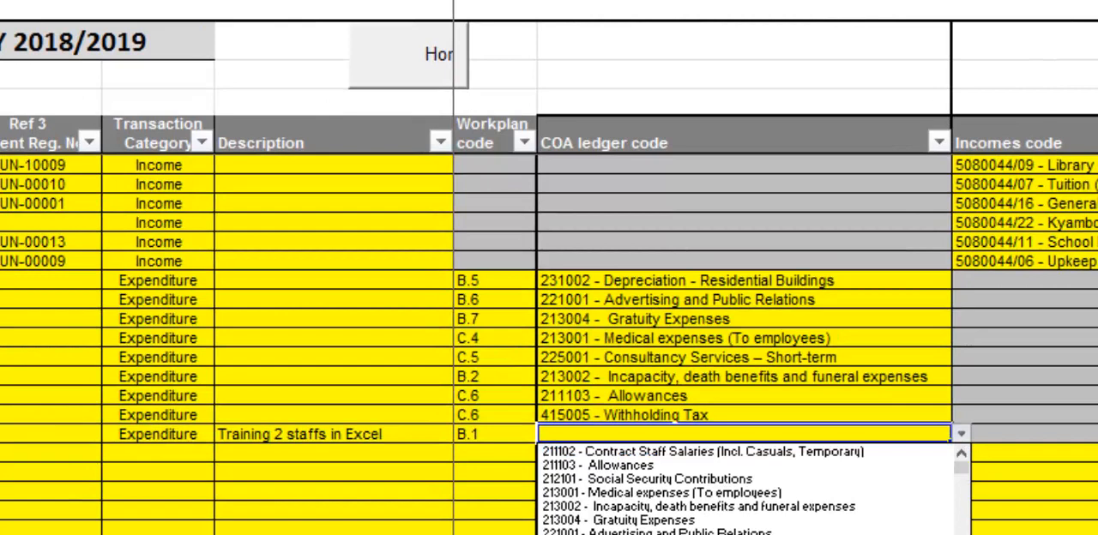
{"action": "key", "text": "Escape"}
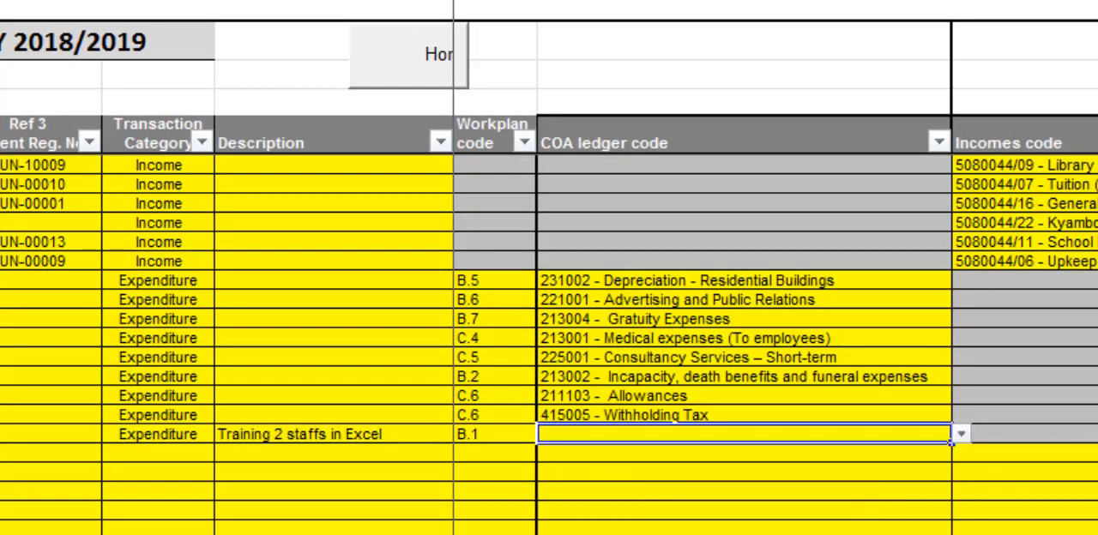
Open the Chart of Account Description sheet and examine the detailed narratives of the account codes.
{"action": "scroll", "coordinate": [772, 343], "scroll_direction": "left", "scroll_amount": 3}
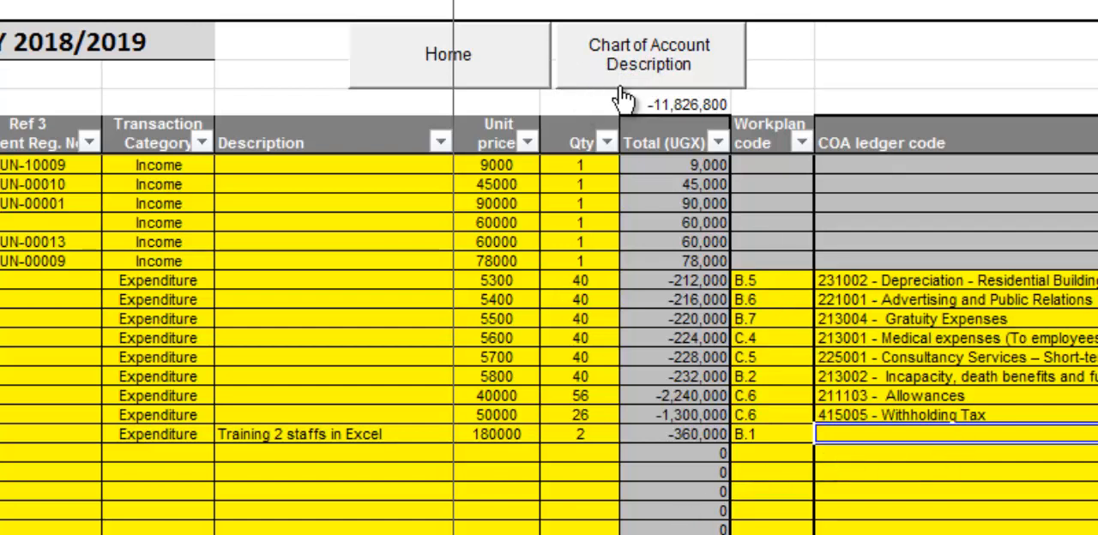
{"action": "left_click", "coordinate": [580, 70]}
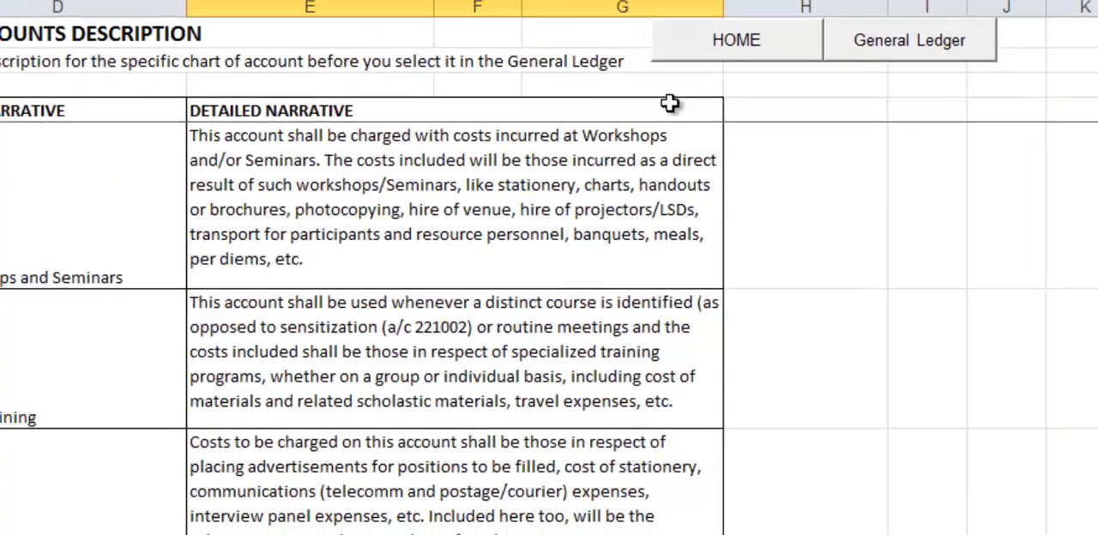
{"action": "scroll", "coordinate": [502, 214], "scroll_direction": "down", "scroll_amount": 6}
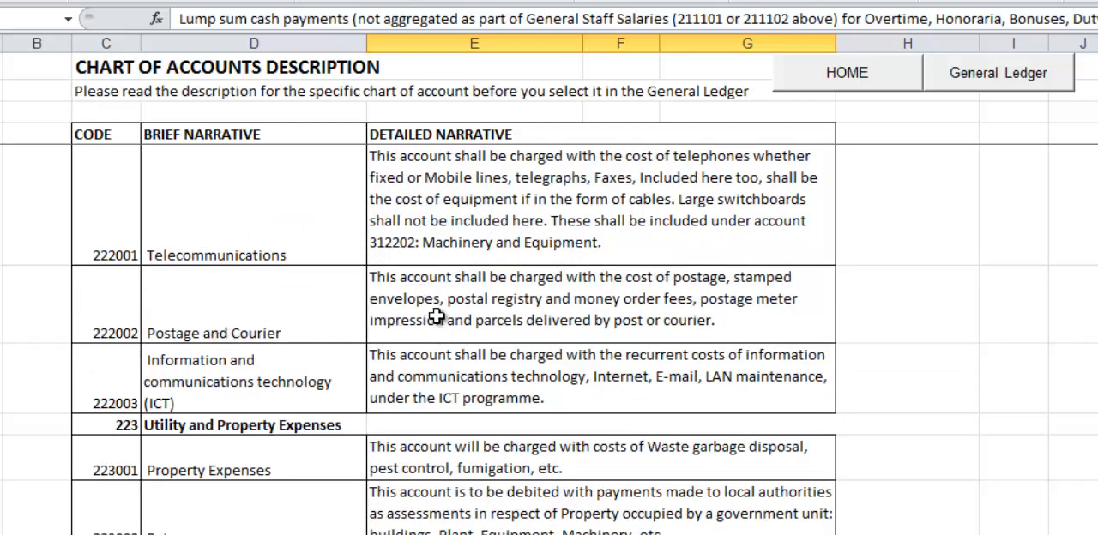
{"action": "scroll", "coordinate": [437, 316], "scroll_direction": "down", "scroll_amount": 6}
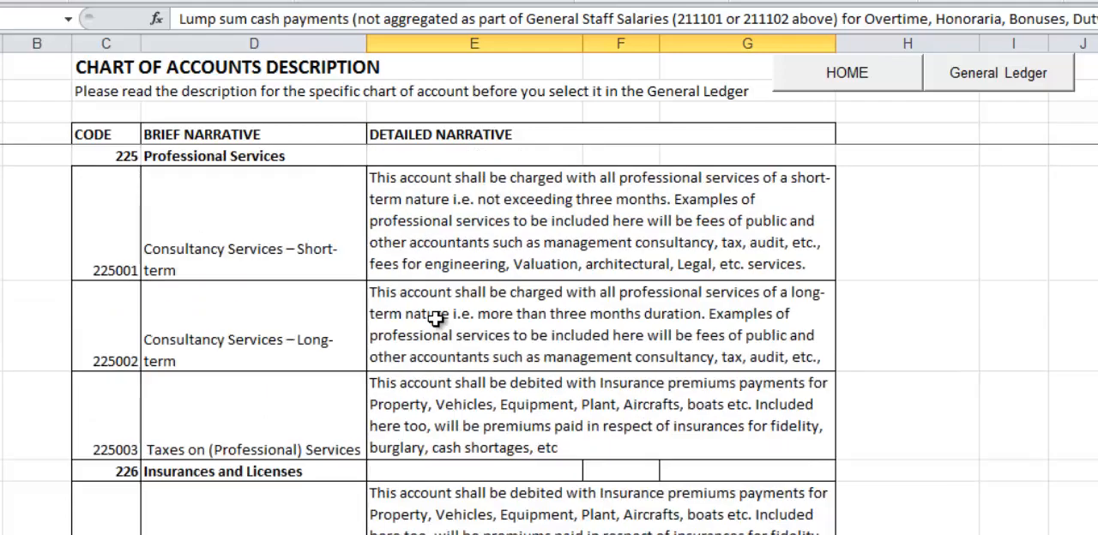
{"action": "scroll", "coordinate": [436, 317], "scroll_direction": "down", "scroll_amount": 5}
{"action": "scroll", "coordinate": [437, 318], "scroll_direction": "up", "scroll_amount": 2}
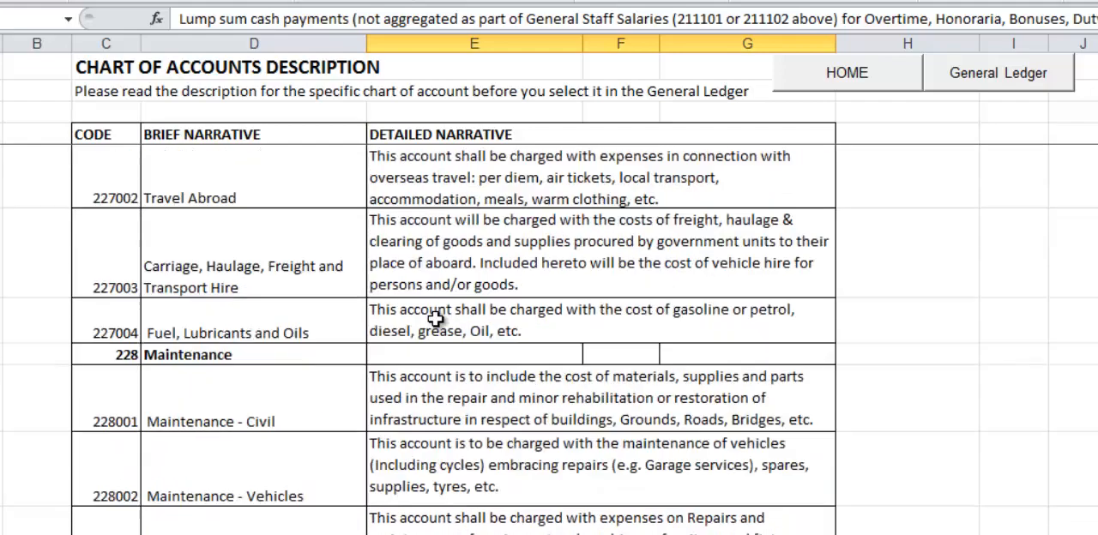
{"action": "scroll", "coordinate": [437, 319], "scroll_direction": "up", "scroll_amount": 10}
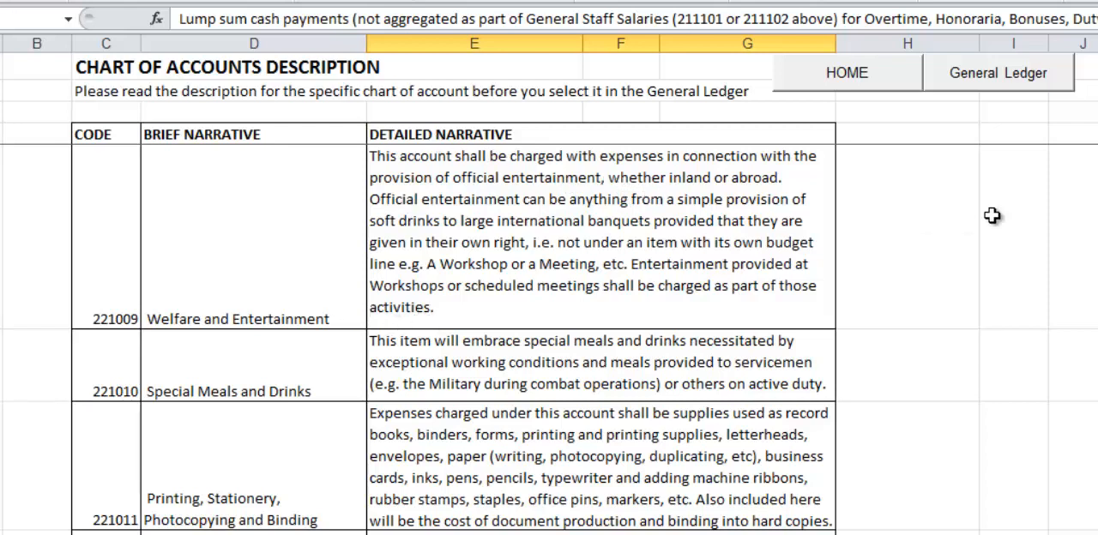
{"action": "scroll", "coordinate": [896, 262], "scroll_direction": "up", "scroll_amount": 1}
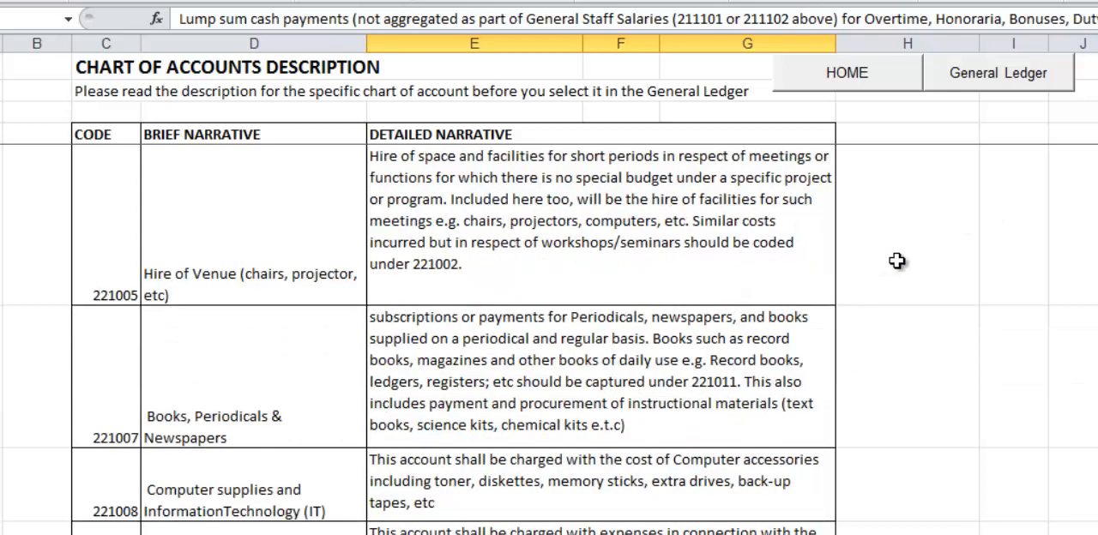
{"action": "scroll", "coordinate": [896, 262], "scroll_direction": "up", "scroll_amount": 1}
{"action": "scroll", "coordinate": [896, 262], "scroll_direction": "up", "scroll_amount": 6}
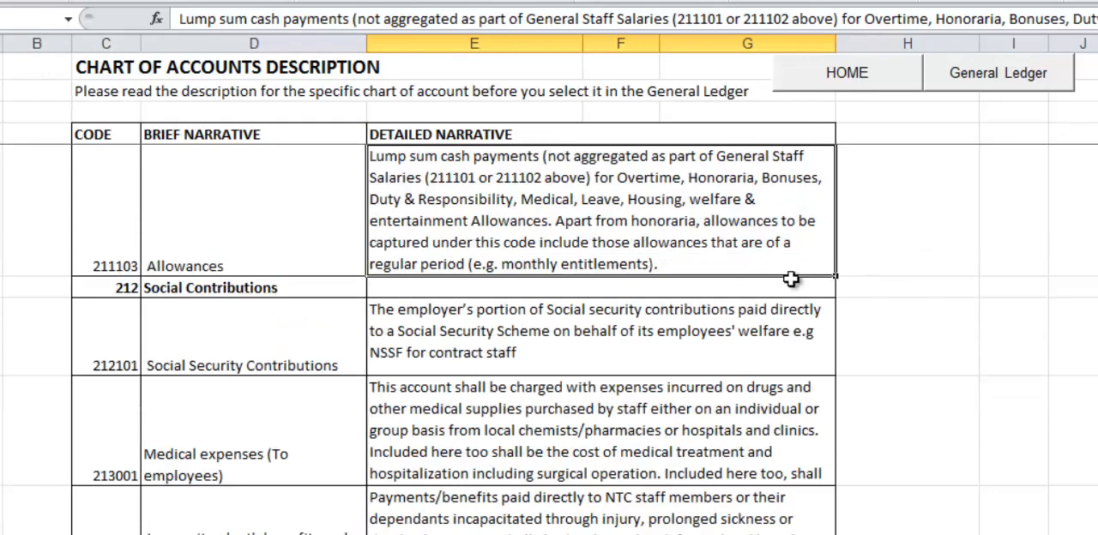
Return from the account descriptions to the General Ledger and set the Excel training entry's COA ledger code to 221003 - Staff Training.
{"action": "scroll", "coordinate": [237, 360], "scroll_direction": "down", "scroll_amount": 5}
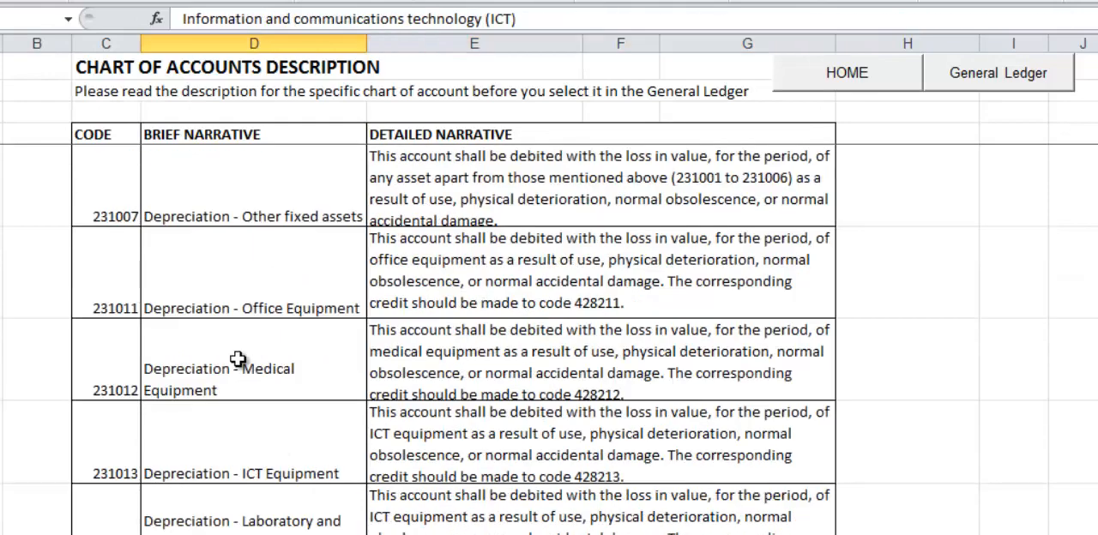
{"action": "scroll", "coordinate": [238, 360], "scroll_direction": "up", "scroll_amount": 10}
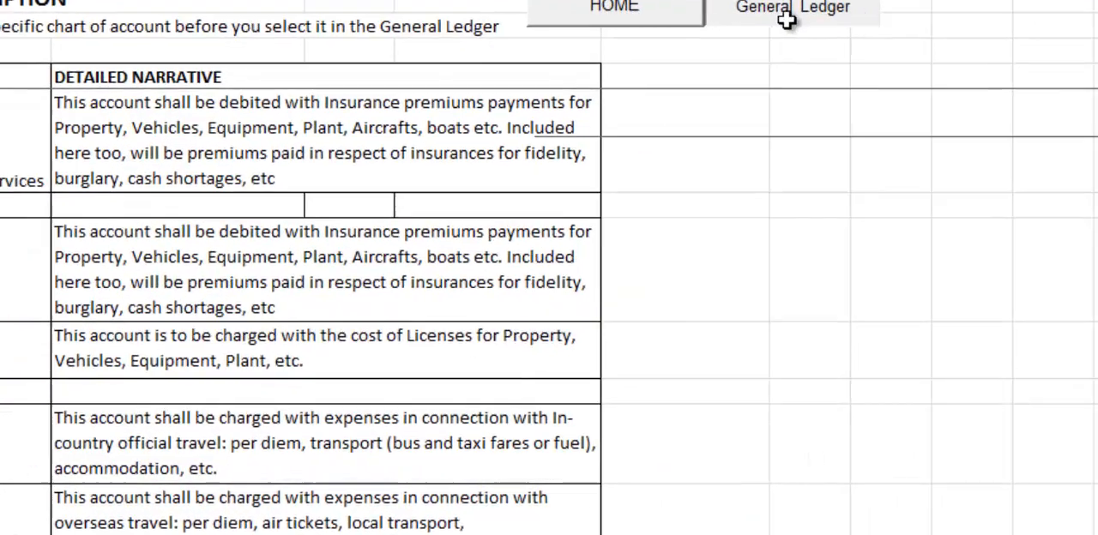
{"action": "left_click", "coordinate": [991, 87]}
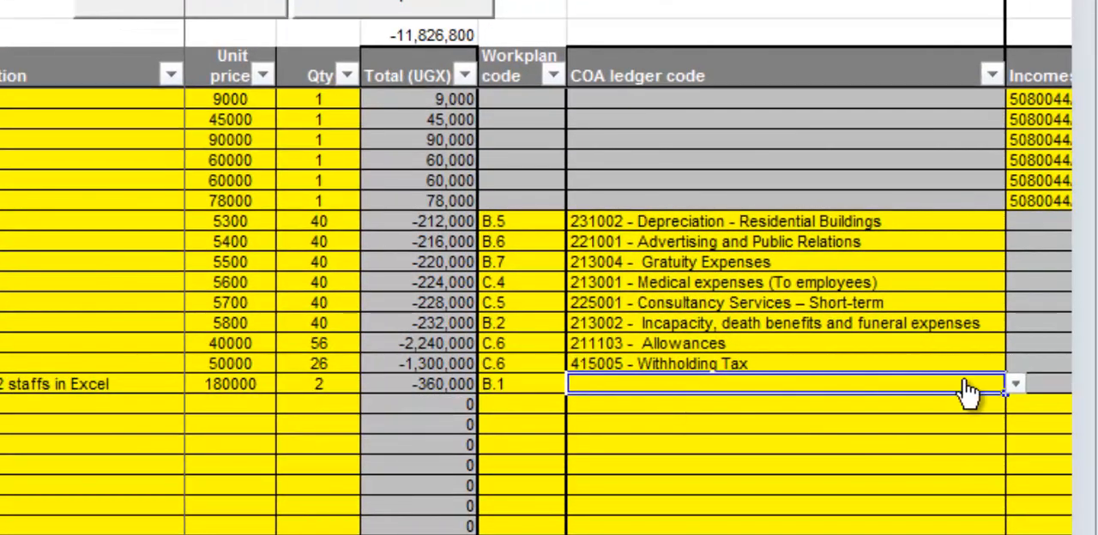
{"action": "left_click", "coordinate": [1016, 385]}
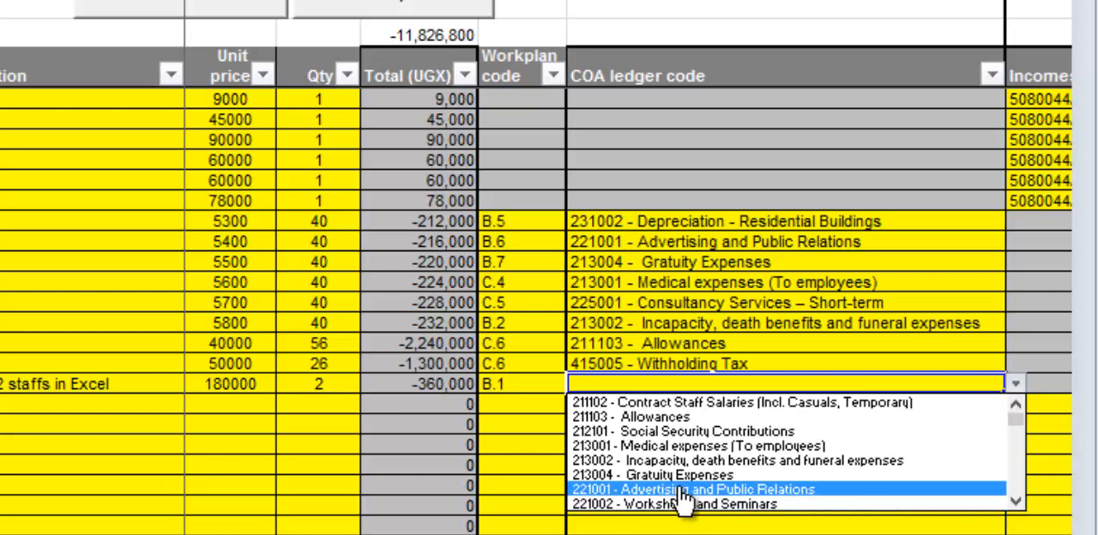
{"action": "left_click", "coordinate": [1018, 504]}
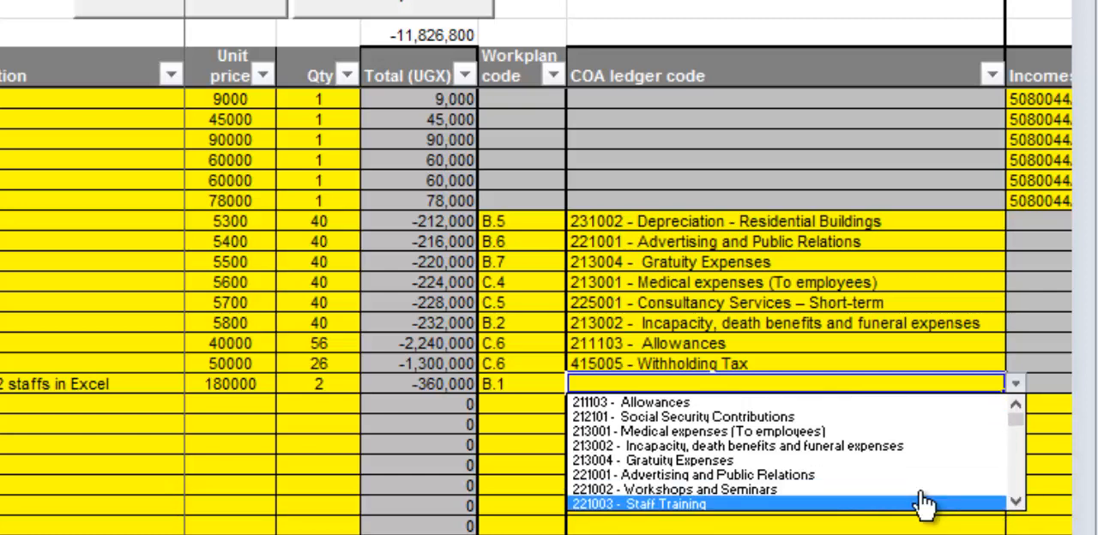
{"action": "left_click", "coordinate": [764, 504]}
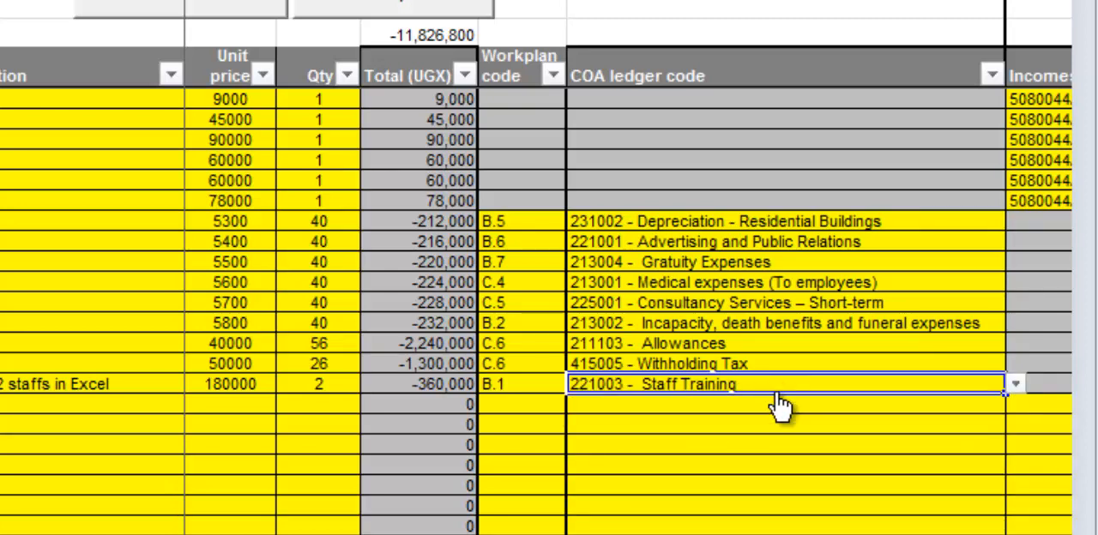
Check the bank mapping notes and assign Bank 2 as the bank account/cash book of the Excel training entry.
{"action": "scroll", "coordinate": [626, 292], "scroll_direction": "right", "scroll_amount": 3}
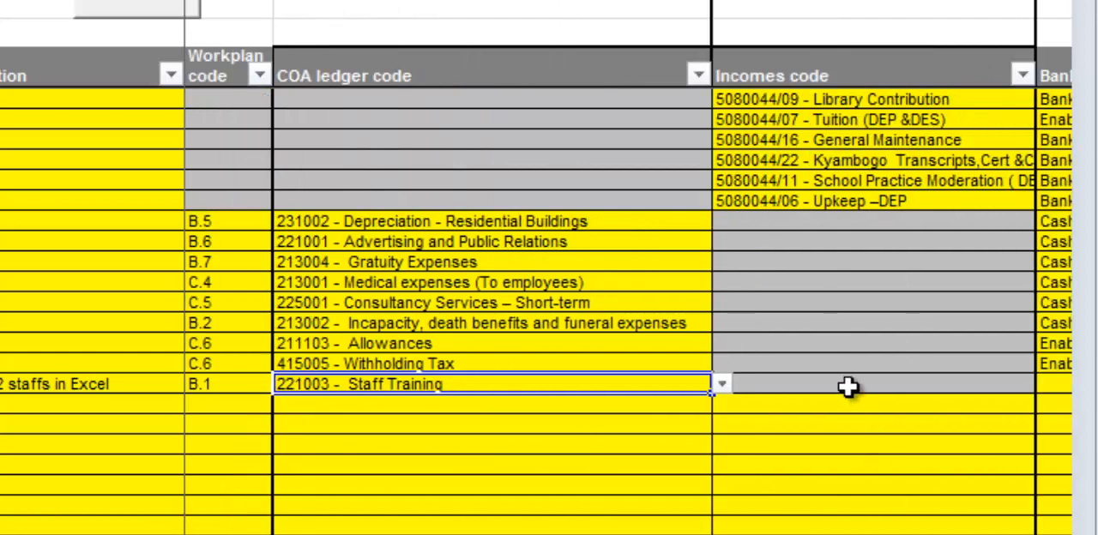
{"action": "scroll", "coordinate": [626, 292], "scroll_direction": "right", "scroll_amount": 2}
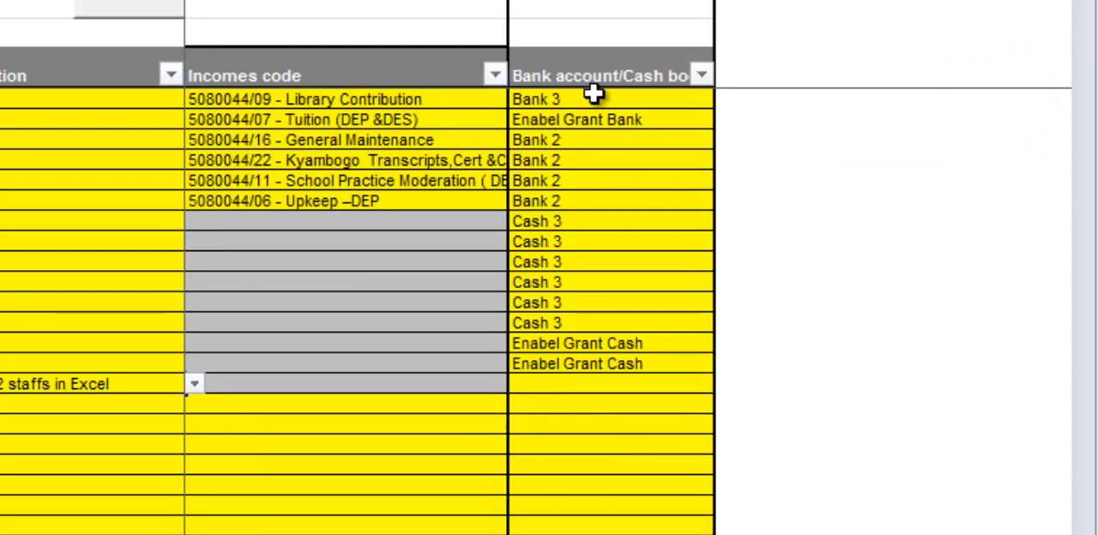
{"action": "left_click", "coordinate": [548, 386]}
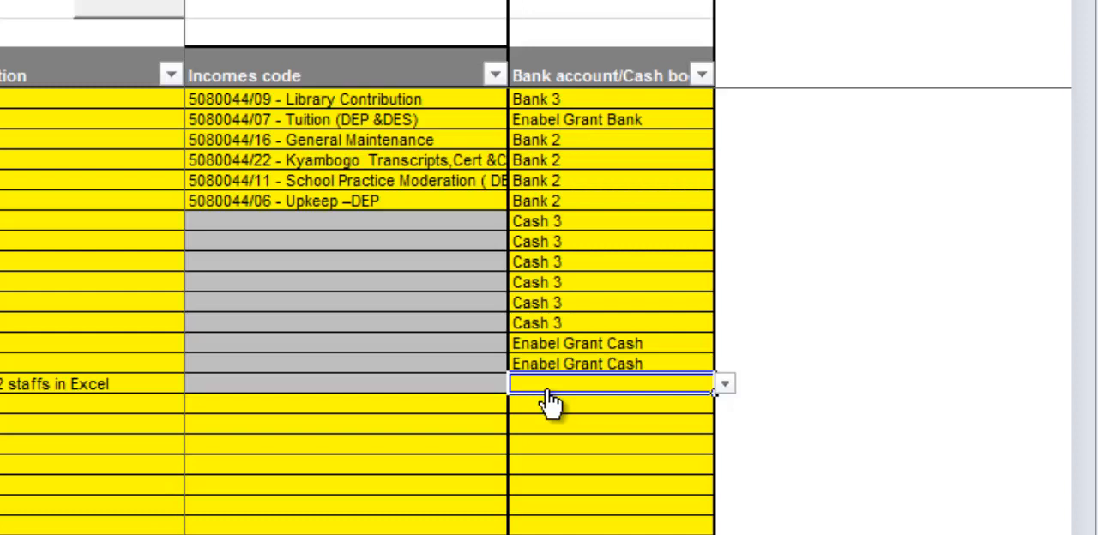
{"action": "left_click", "coordinate": [726, 384]}
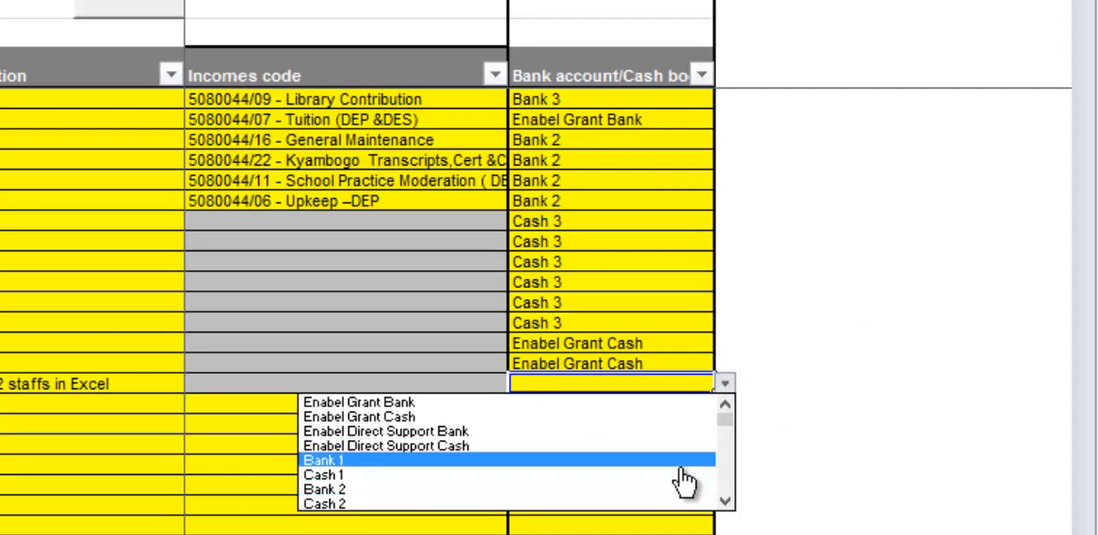
{"action": "left_click", "coordinate": [726, 502]}
{"action": "left_click", "coordinate": [727, 502]}
{"action": "left_click", "coordinate": [726, 502]}
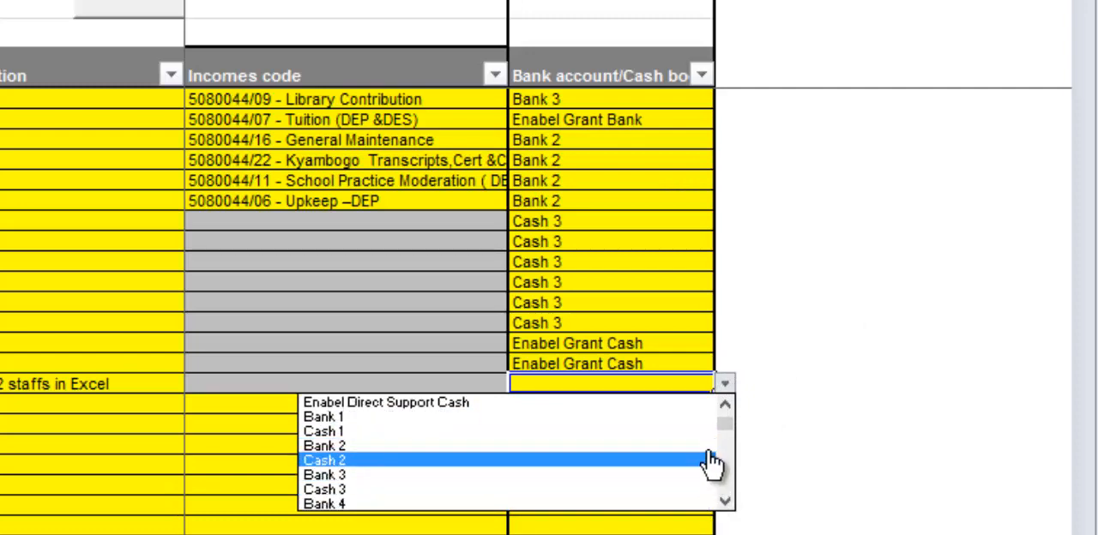
{"action": "left_click", "coordinate": [728, 406]}
{"action": "left_click", "coordinate": [728, 405]}
{"action": "left_click", "coordinate": [727, 406]}
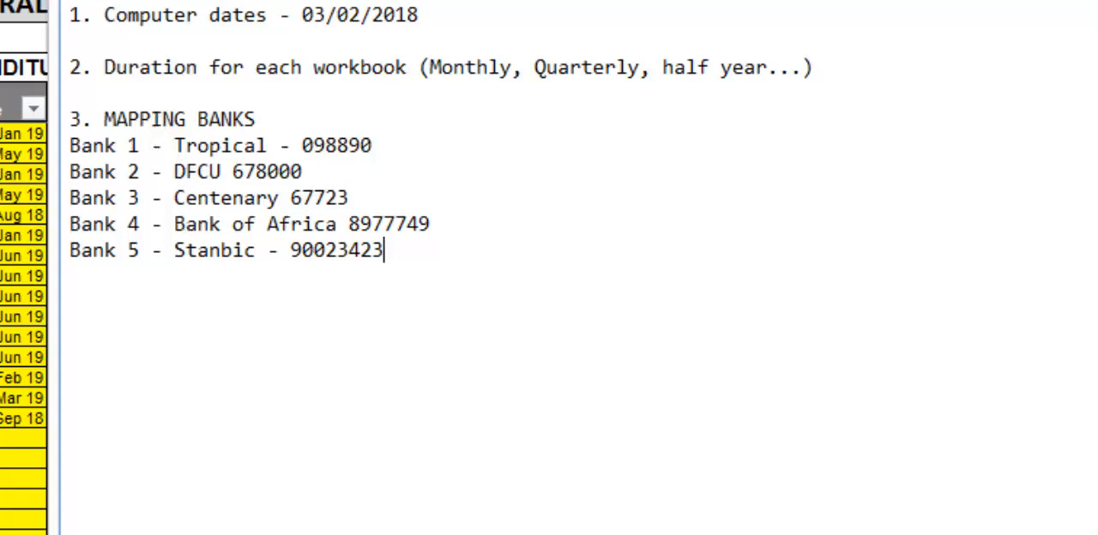
{"action": "key", "text": "alt+Tab"}
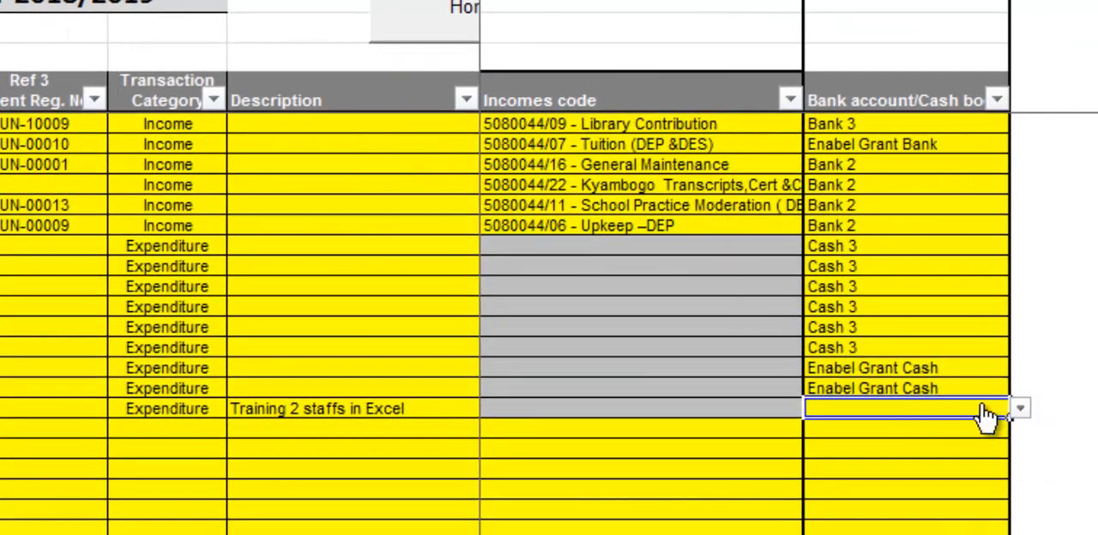
{"action": "left_click", "coordinate": [1019, 409]}
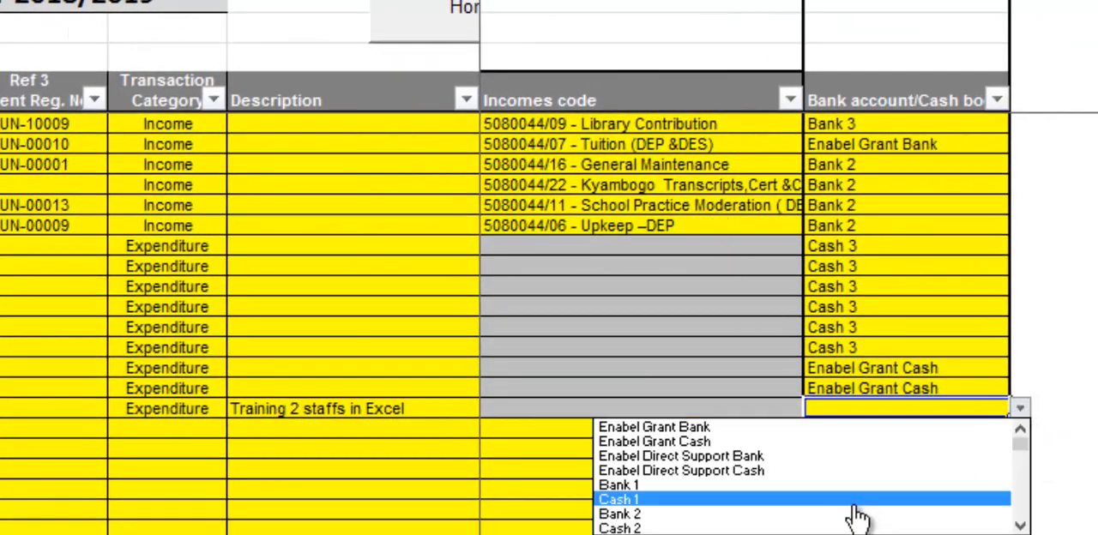
{"action": "left_click", "coordinate": [660, 515]}
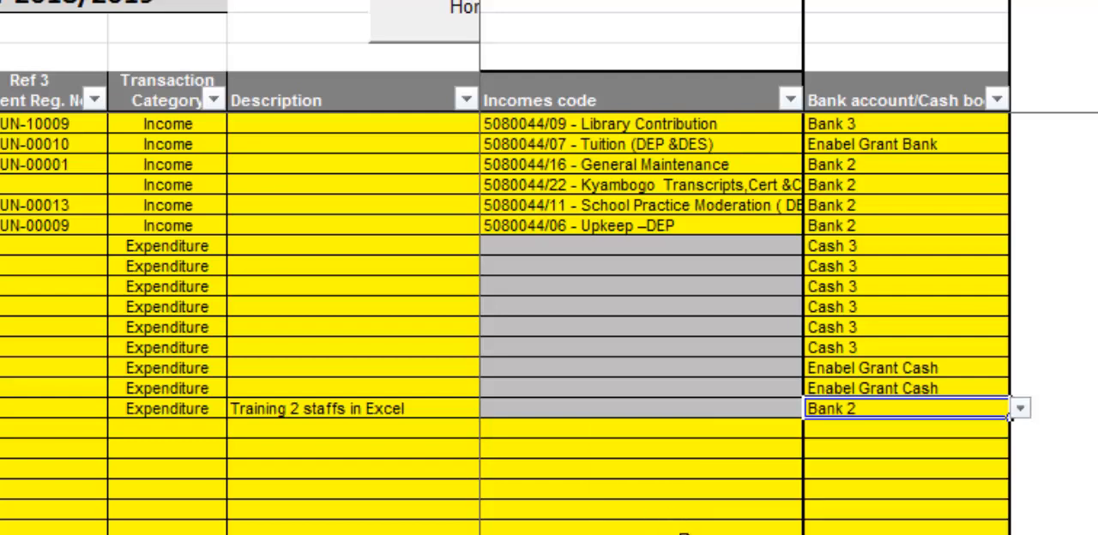
Open the Chart of Account budget report and examine the monthly expenditure by account code, including 221003 - Staff Training for Sep-18.
{"action": "scroll", "coordinate": [789, 324], "scroll_direction": "left", "scroll_amount": 5}
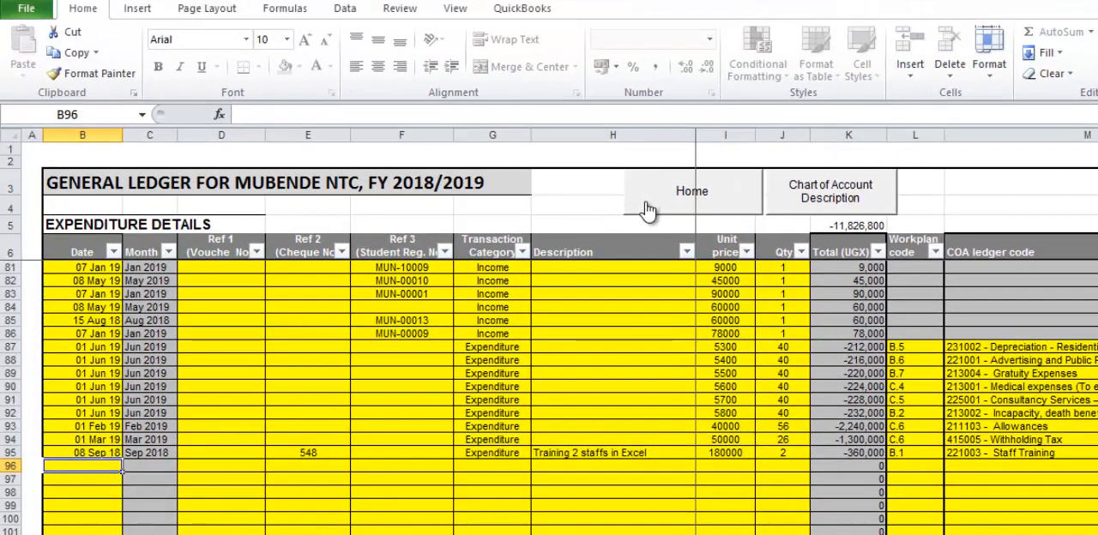
{"action": "left_click", "coordinate": [645, 204]}
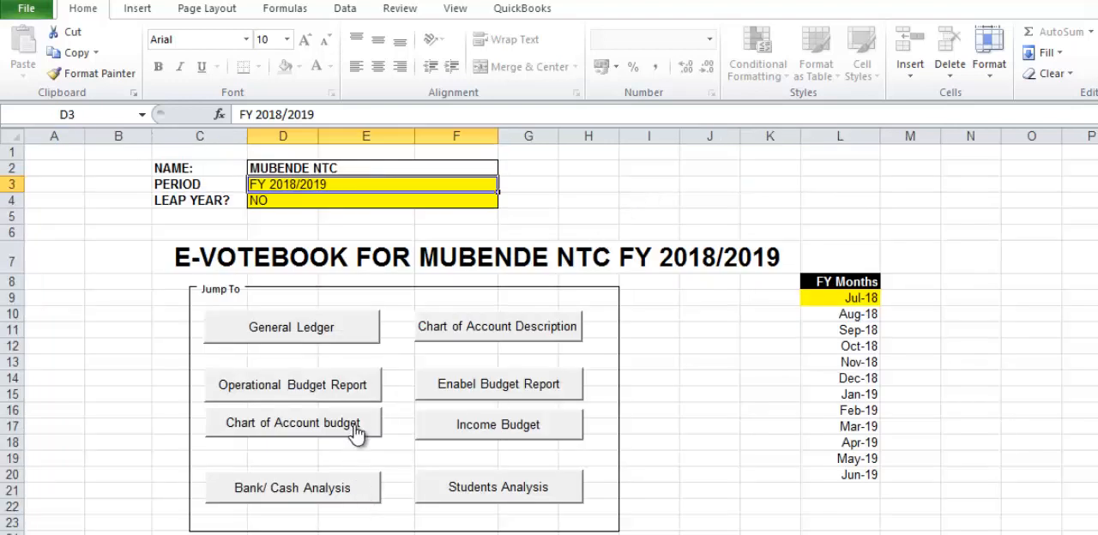
{"action": "left_click", "coordinate": [356, 434]}
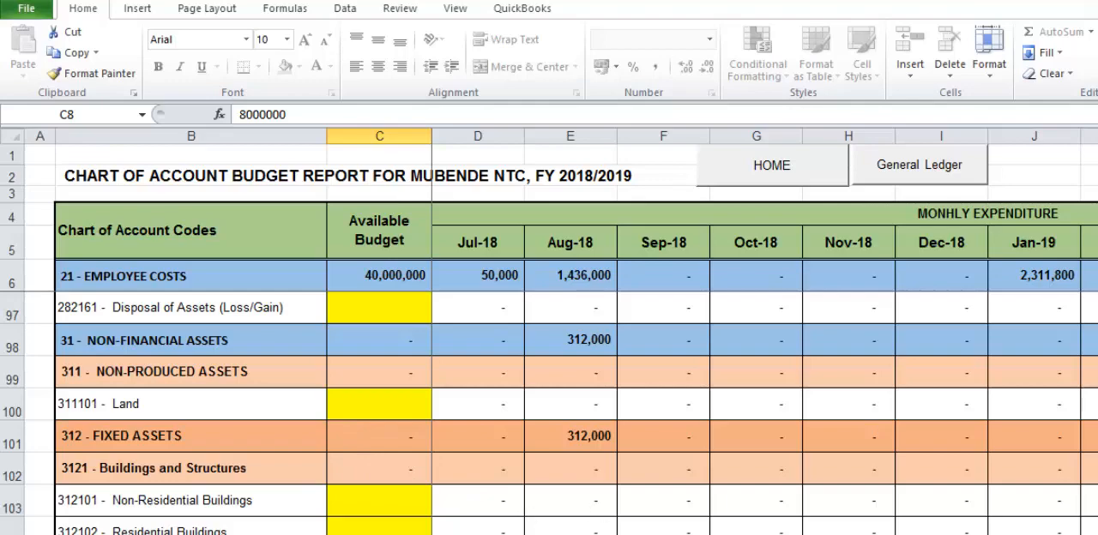
{"action": "scroll", "coordinate": [570, 500], "scroll_direction": "down", "scroll_amount": 10}
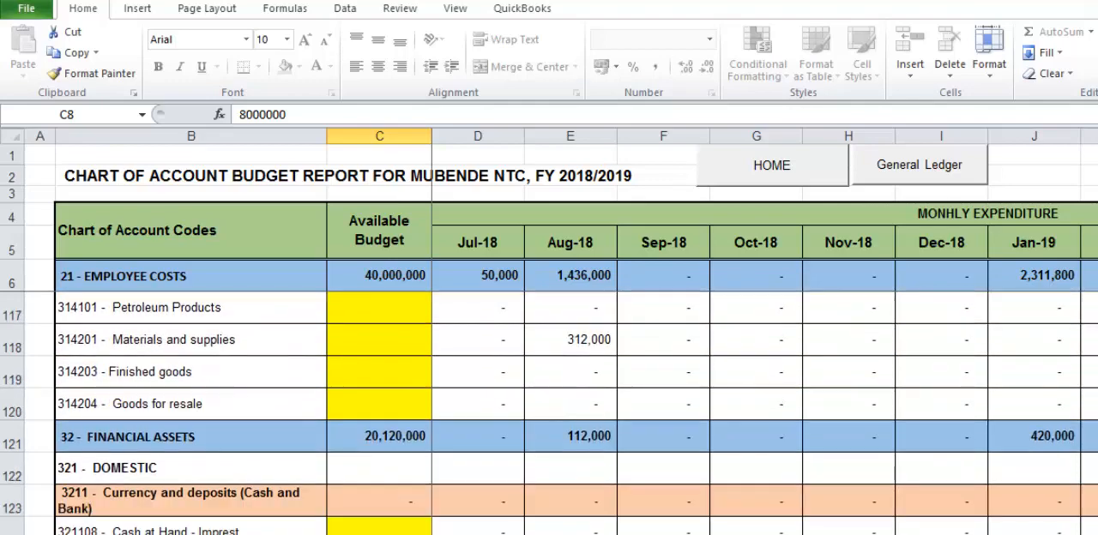
{"action": "scroll", "coordinate": [847, 457], "scroll_direction": "down", "scroll_amount": 1}
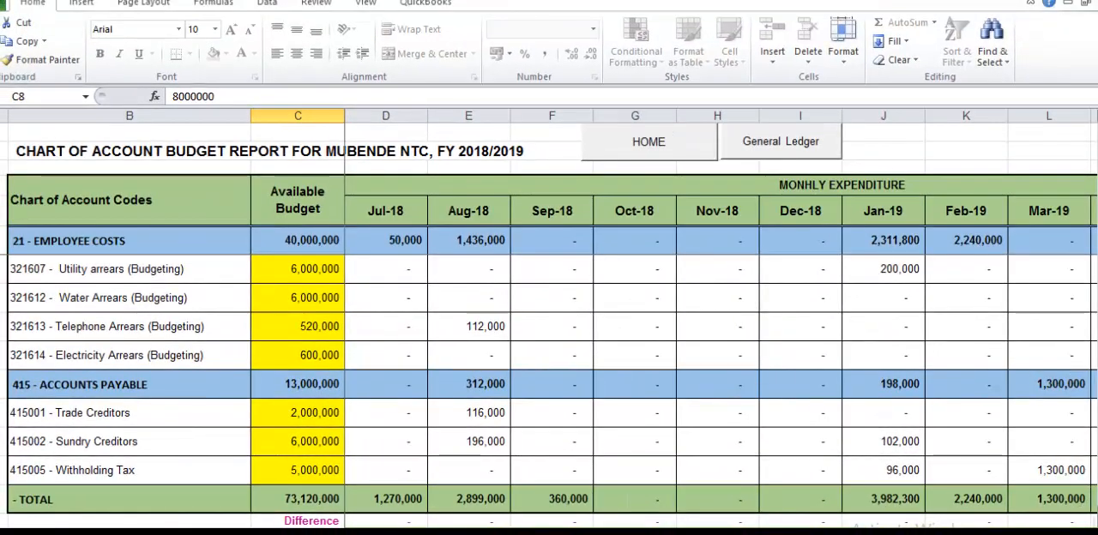
{"action": "left_click_drag", "start_coordinate": [1097, 517], "coordinate": [1083, 97]}
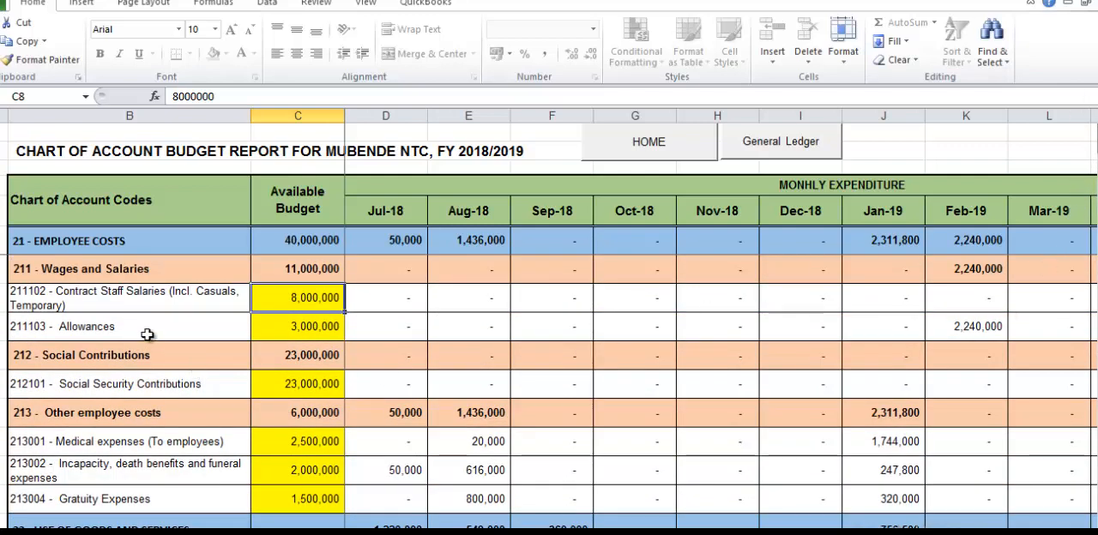
{"action": "scroll", "coordinate": [139, 442], "scroll_direction": "down", "scroll_amount": 1}
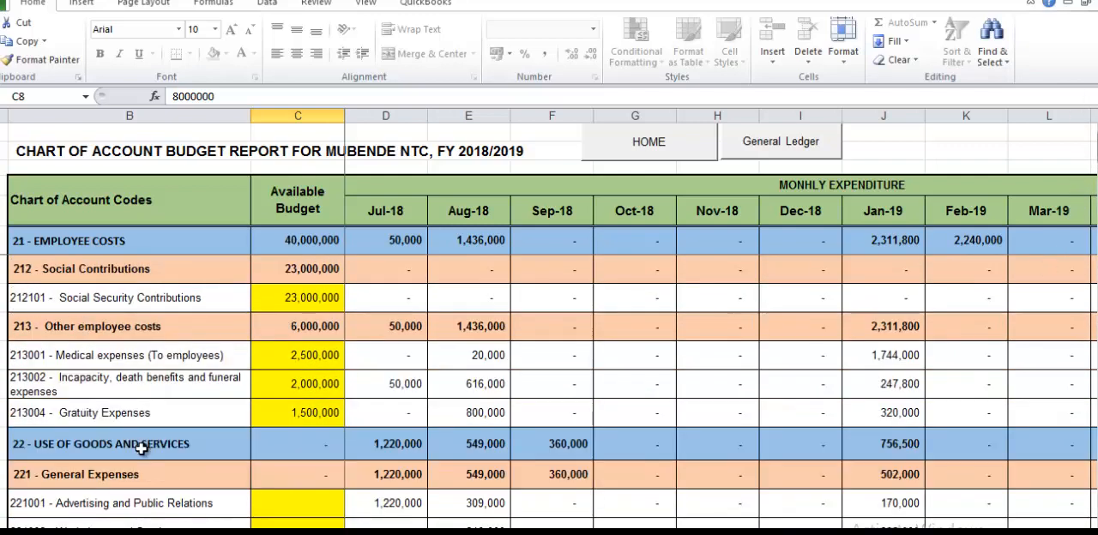
{"action": "scroll", "coordinate": [142, 459], "scroll_direction": "down", "scroll_amount": 1}
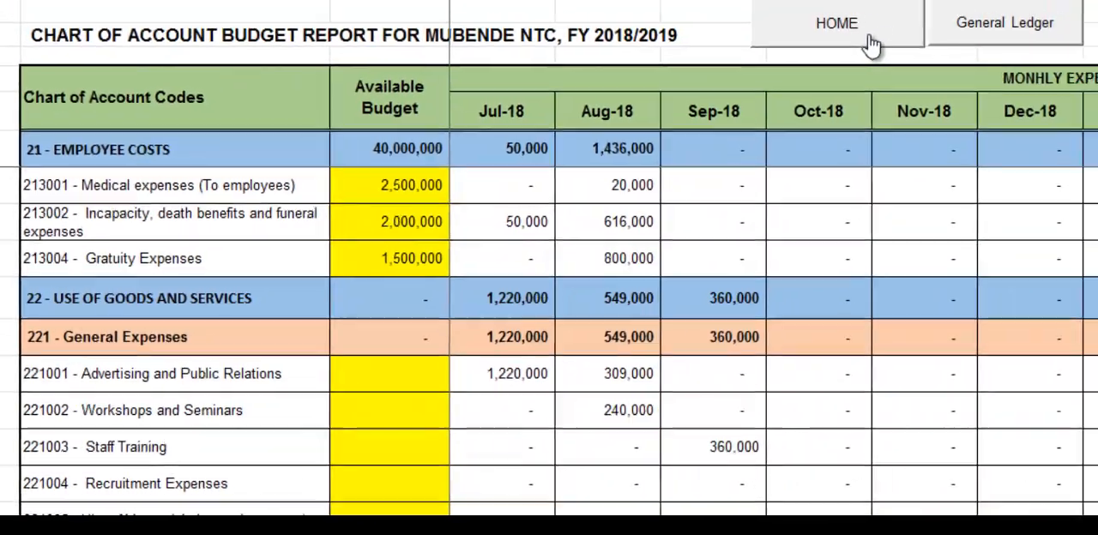
Go back to the General Ledger through the home sheet and date a new entry 09/09/2018 below the Excel training entry.
{"action": "left_click", "coordinate": [871, 43]}
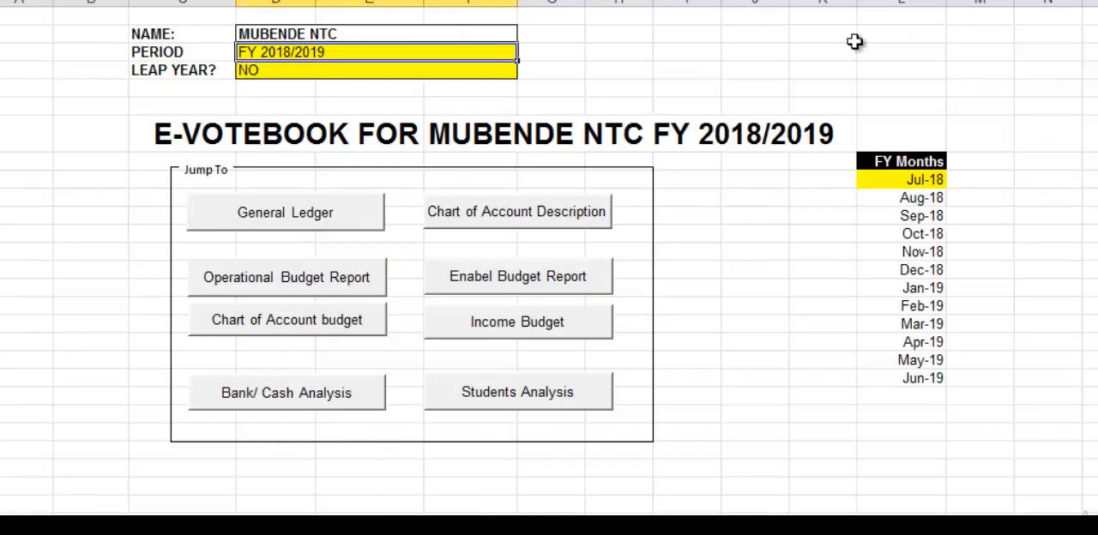
{"action": "left_click", "coordinate": [364, 219]}
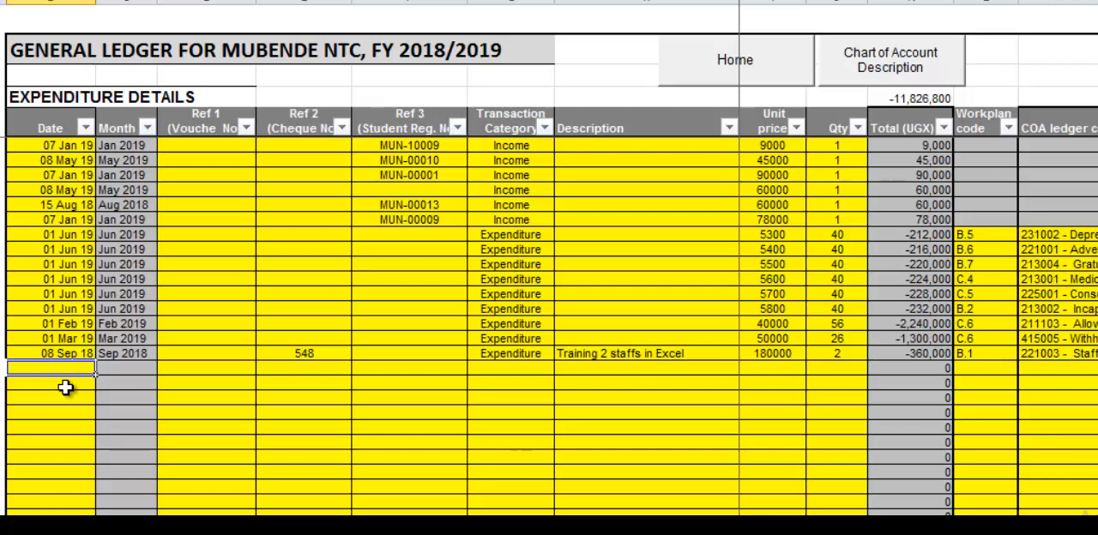
{"action": "type", "text": "09/09/"}
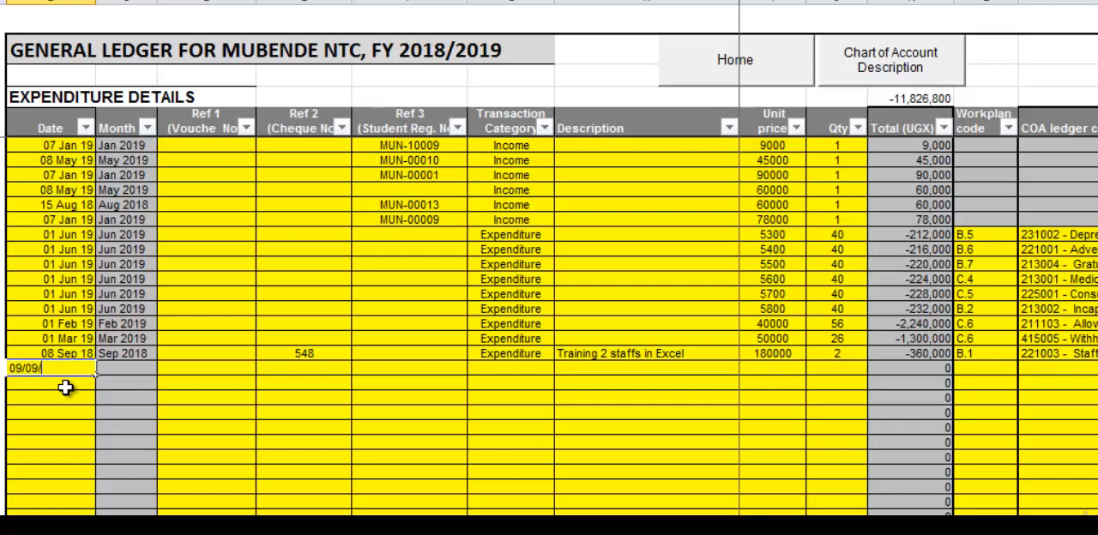
{"action": "type", "text": "2018"}
{"action": "key", "text": "Return"}
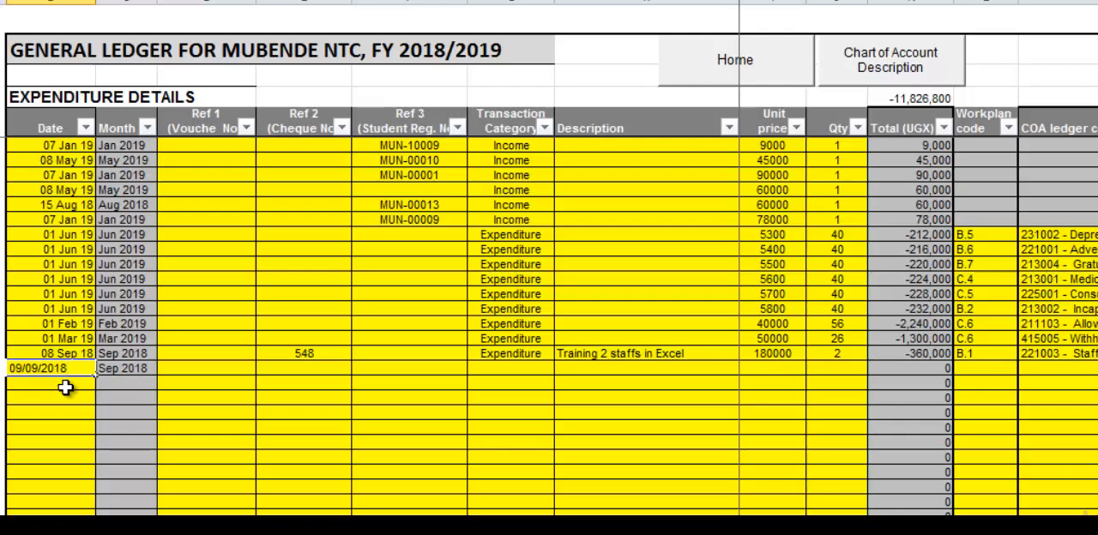
{"action": "key", "text": "Tab"}
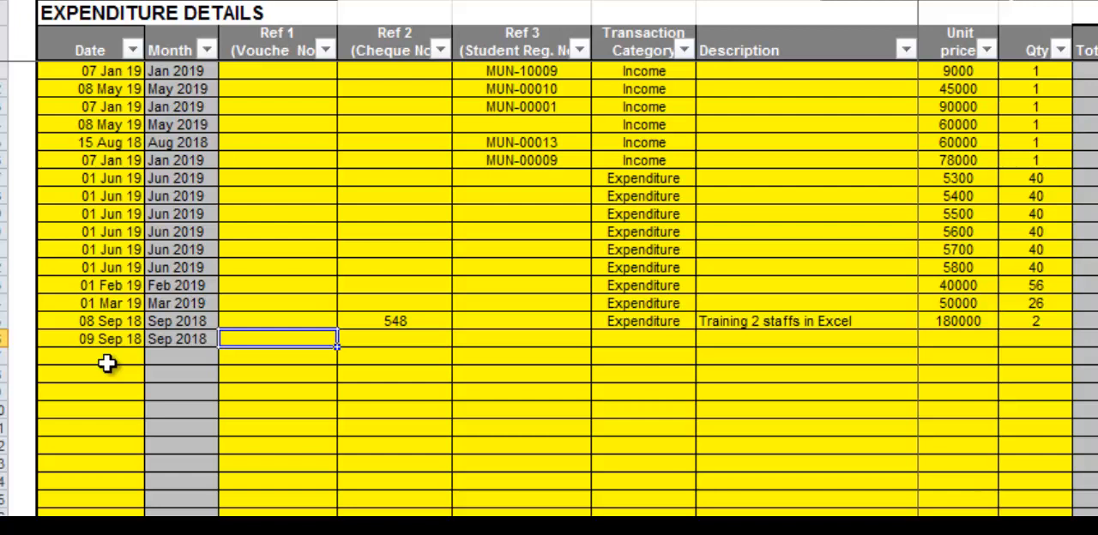
Enter voucher number 4122 and the student's registration number for the new entry, leaving the cheque number blank.
{"action": "type", "text": "412"}
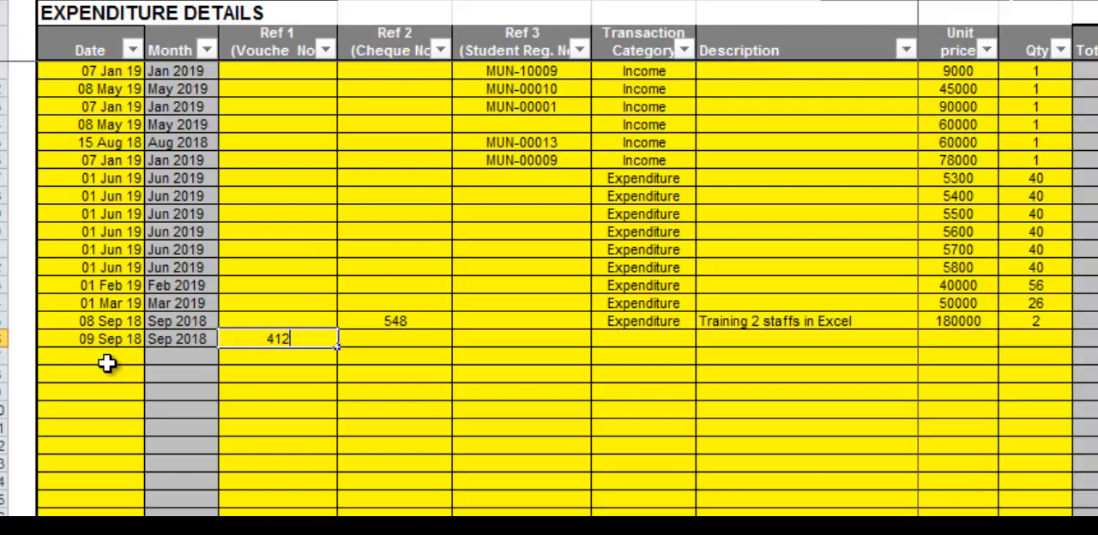
{"action": "type", "text": "2"}
{"action": "key", "text": "Tab"}
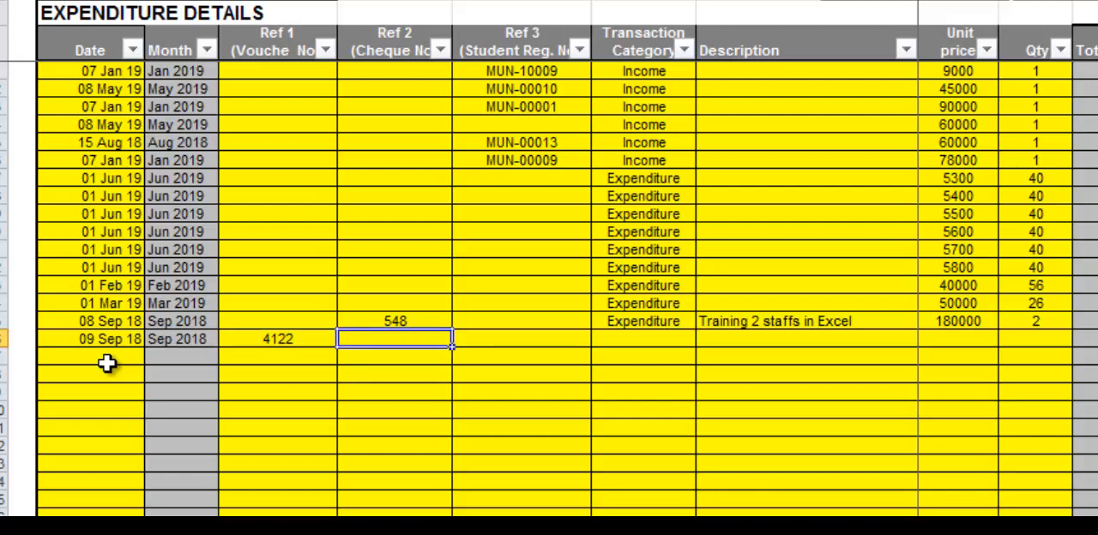
{"action": "key", "text": "Tab"}
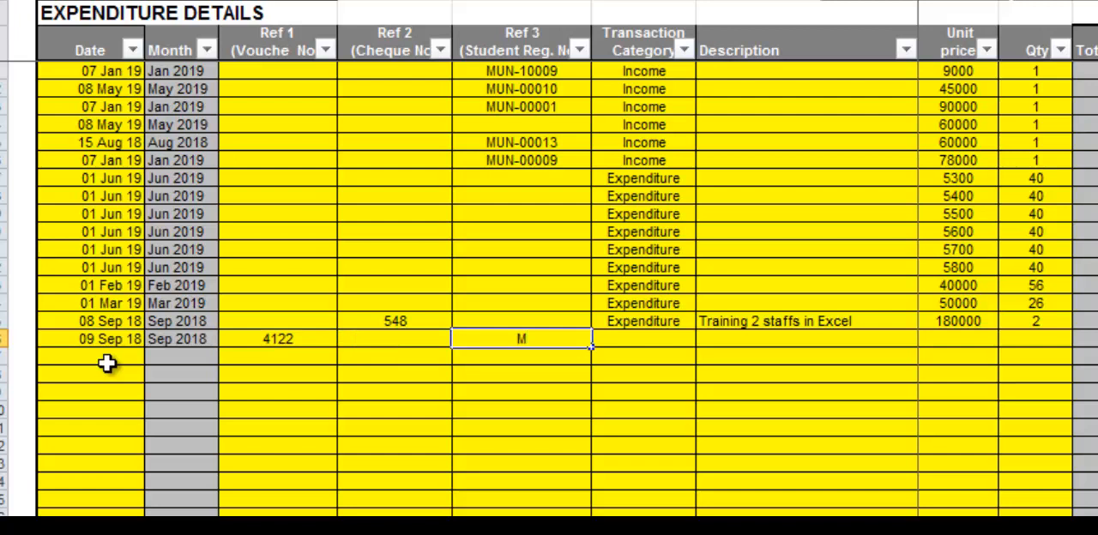
{"action": "key", "text": "Tab"}
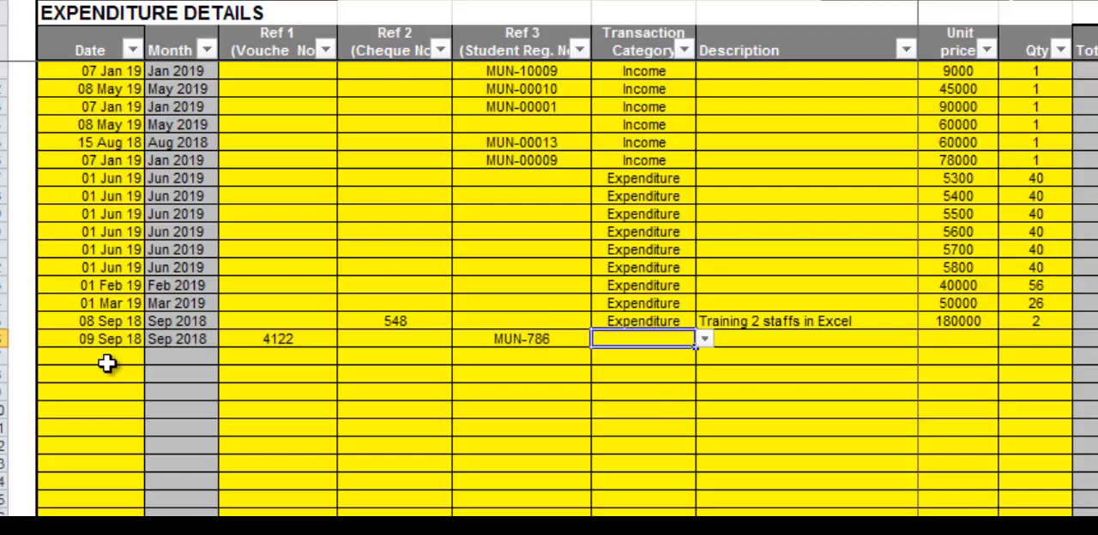
Set the new entry's transaction category to Income.
{"action": "left_click", "coordinate": [704, 342]}
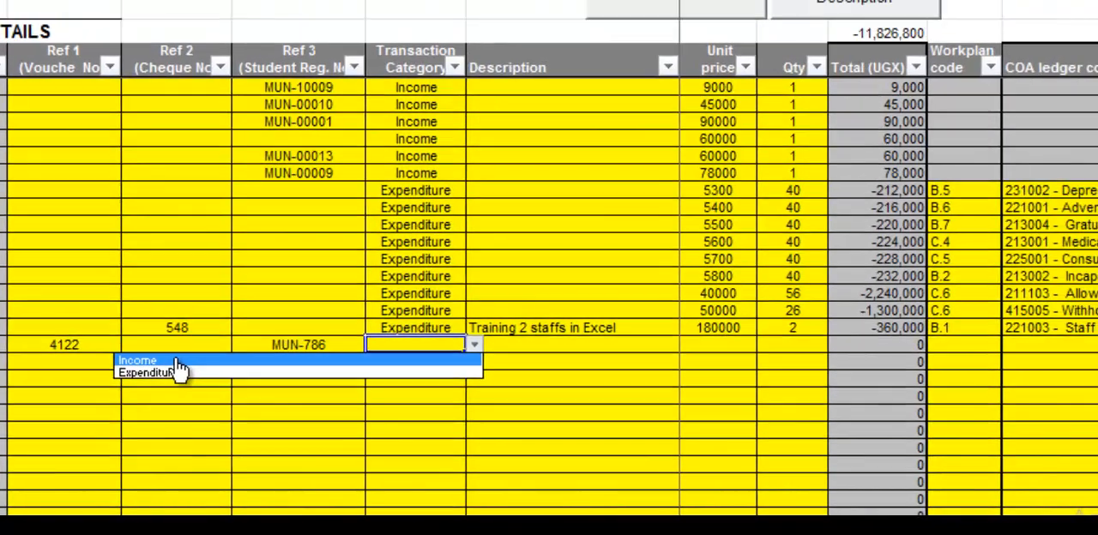
{"action": "left_click", "coordinate": [175, 361]}
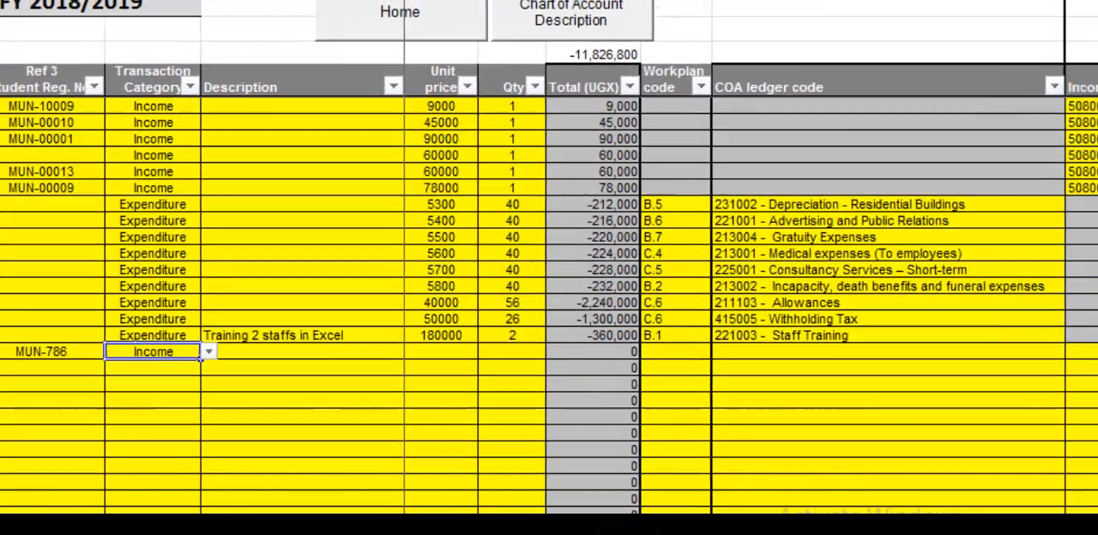
{"action": "key", "text": "Tab"}
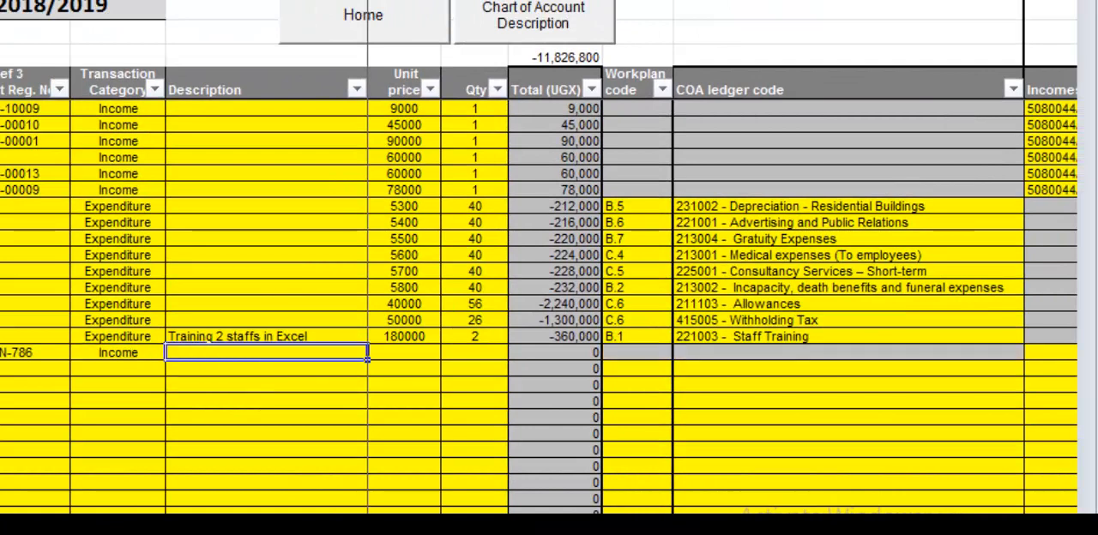
Describe the income entry with the student's first name followed by "Guild Fee", and set unit price 330000 and quantity 1.
{"action": "type", "text": "Moses Guild Fee"}
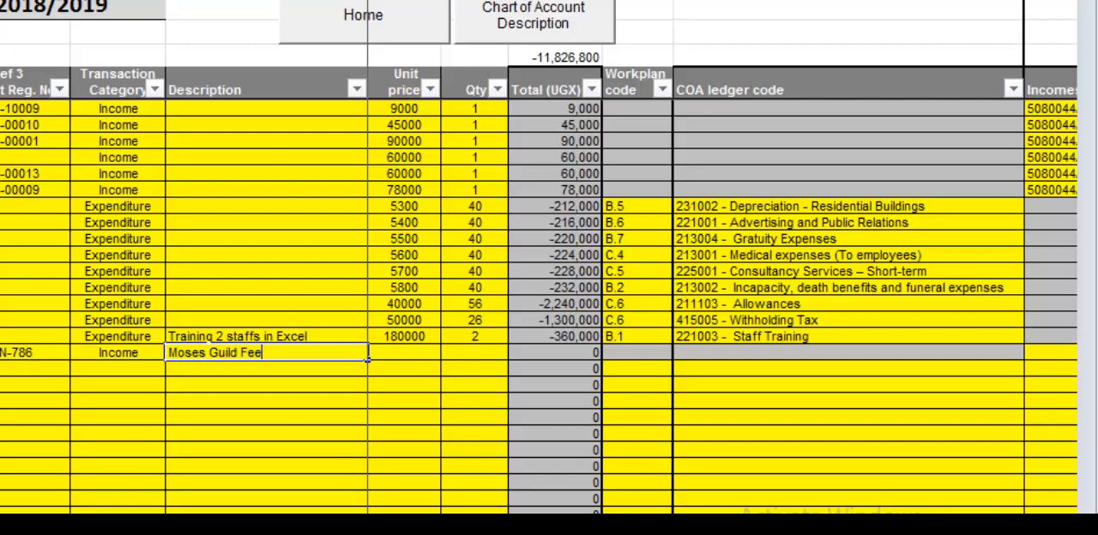
{"action": "key", "text": "Tab"}
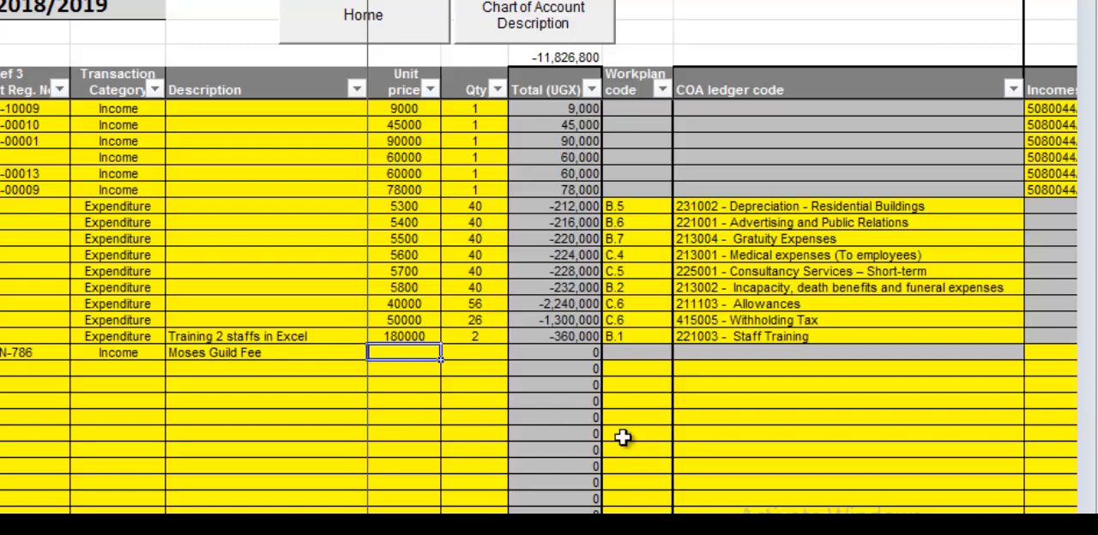
{"action": "type", "text": "33"}
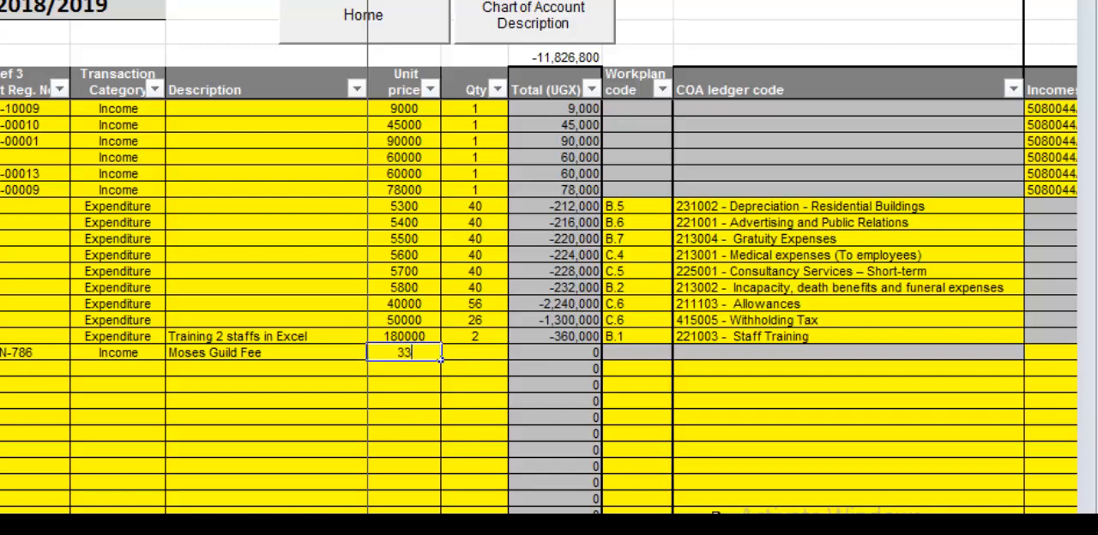
{"action": "type", "text": "0000"}
{"action": "key", "text": "BackSpace"}
{"action": "type", "text": "0"}
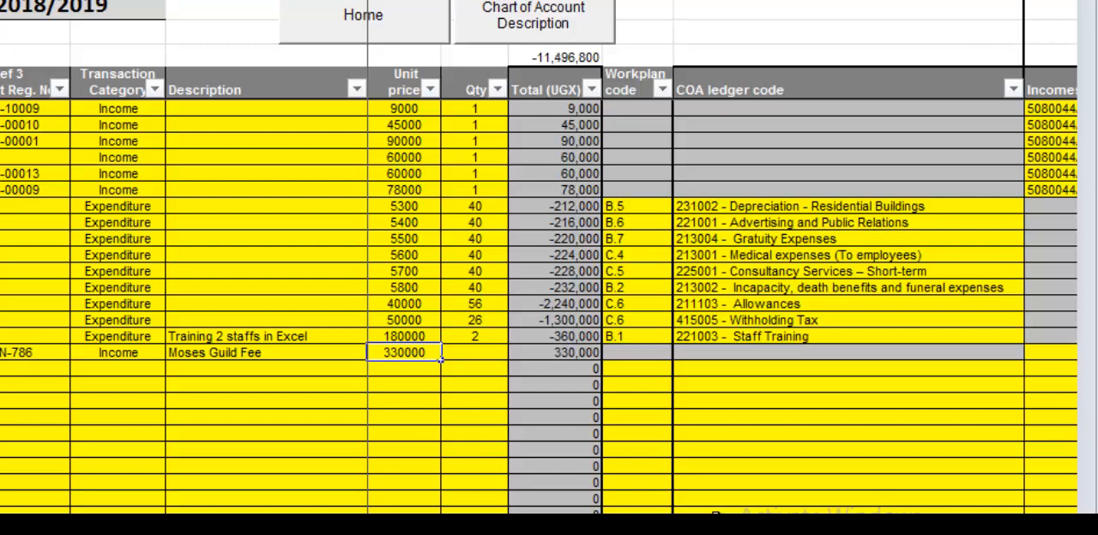
{"action": "key", "text": "Tab"}
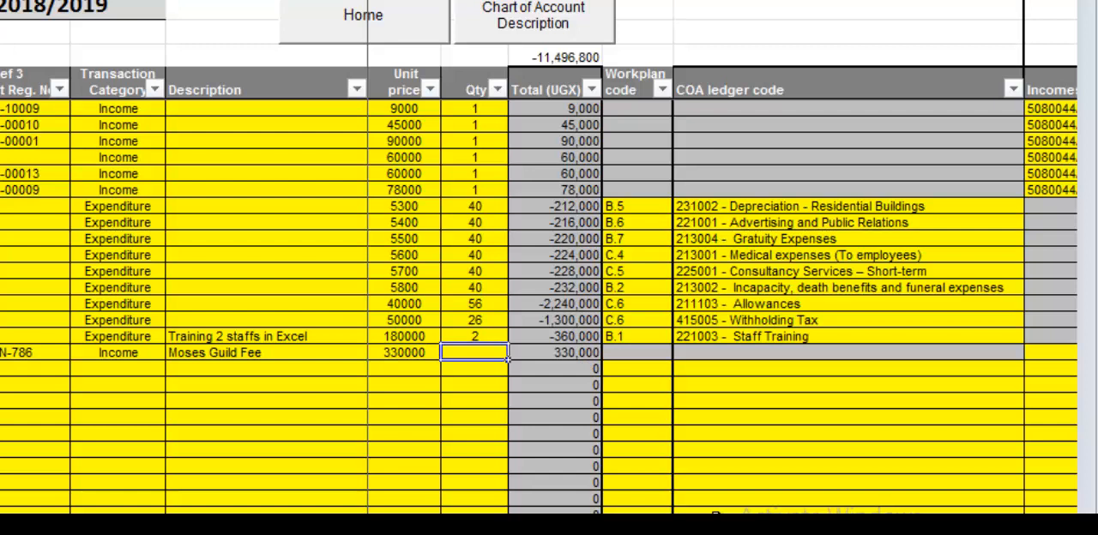
{"action": "type", "text": "1"}
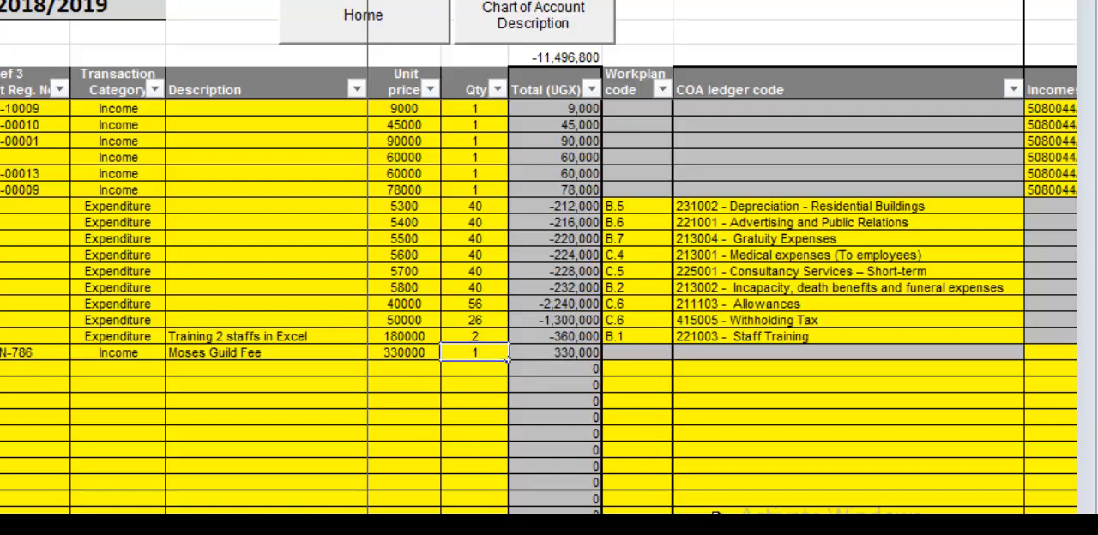
{"action": "key", "text": "Tab"}
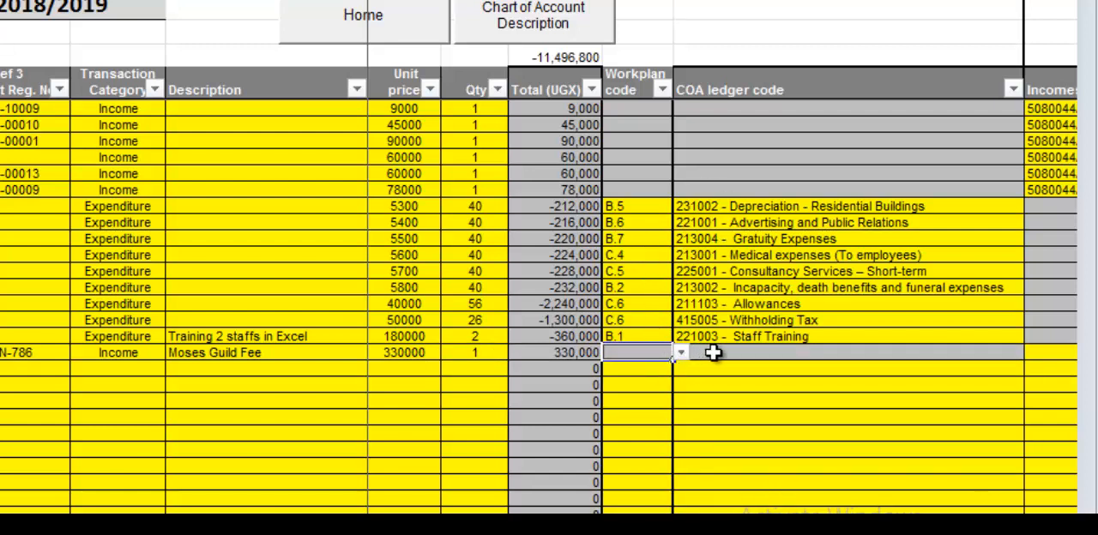
Leave the workplan and COA ledger codes blank and assign incomes code 1040-6 Students' Guild to the guild fee entry.
{"action": "left_click", "coordinate": [713, 352]}
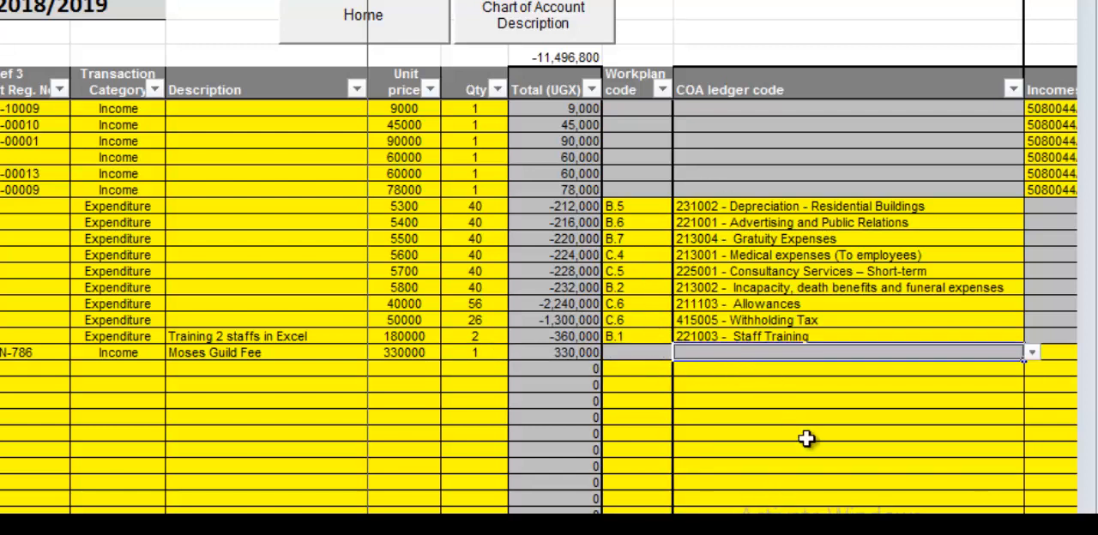
{"action": "scroll", "coordinate": [1024, 358], "scroll_direction": "right", "scroll_amount": 3}
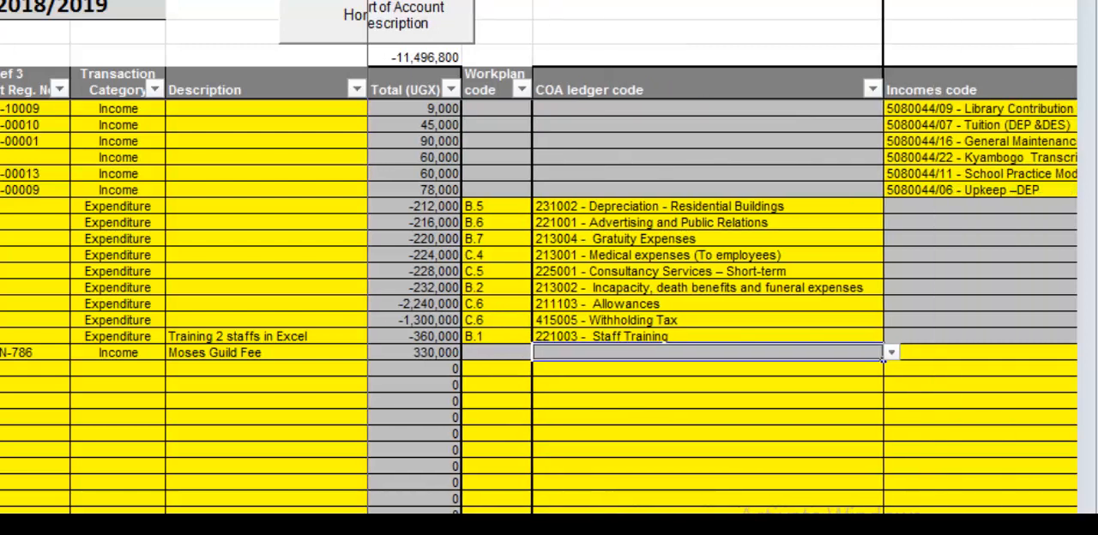
{"action": "left_click", "coordinate": [869, 369]}
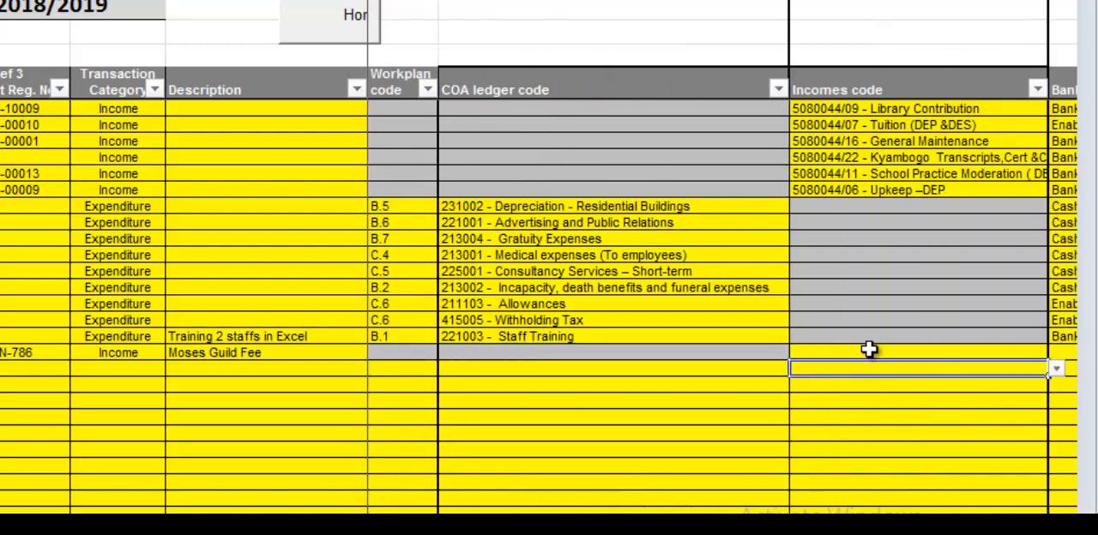
{"action": "left_click", "coordinate": [870, 351]}
{"action": "left_click", "coordinate": [1057, 353]}
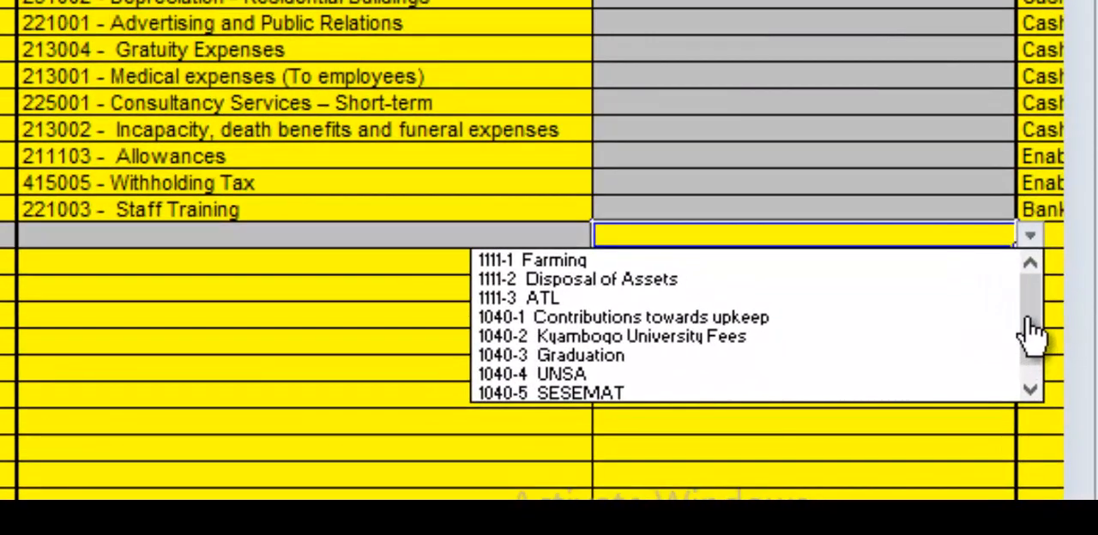
{"action": "left_click_drag", "start_coordinate": [1032, 343], "coordinate": [1036, 446]}
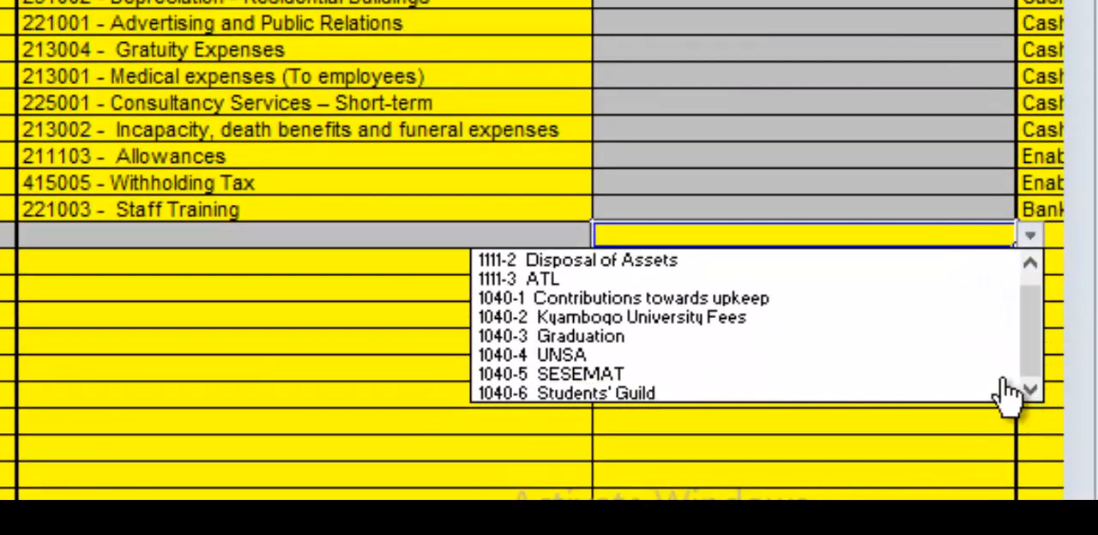
{"action": "left_click", "coordinate": [731, 394]}
{"action": "key", "text": "Tab"}
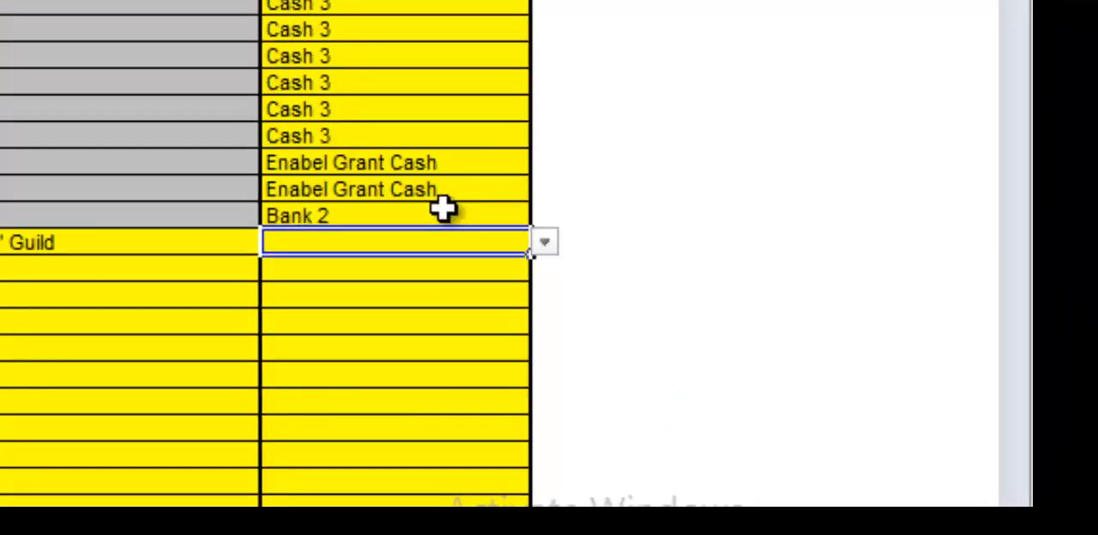
Set the guild fee entry's bank account/cash book to Cash 2 and complete the row.
{"action": "left_click", "coordinate": [546, 244]}
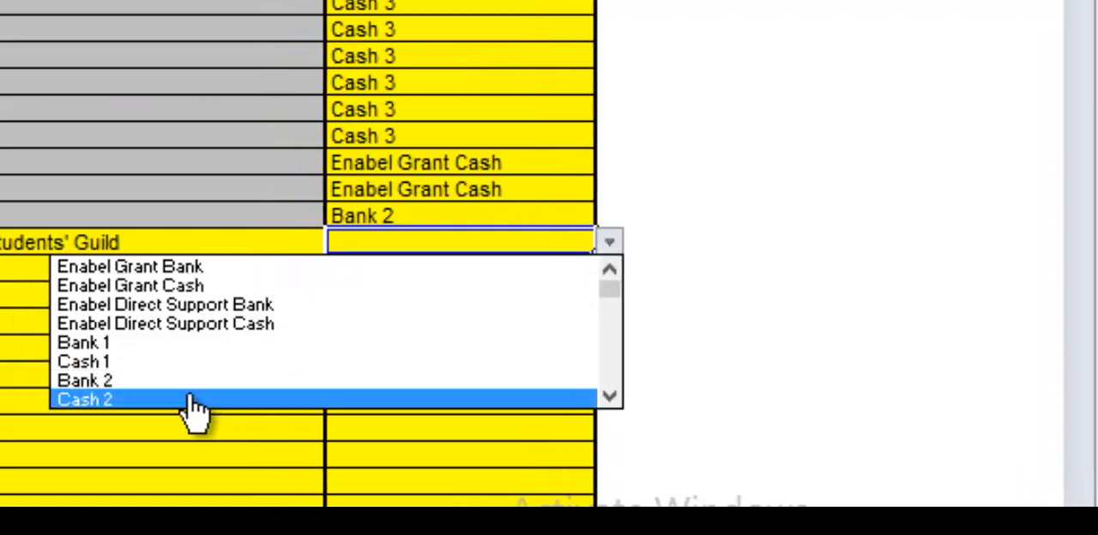
{"action": "left_click", "coordinate": [140, 403]}
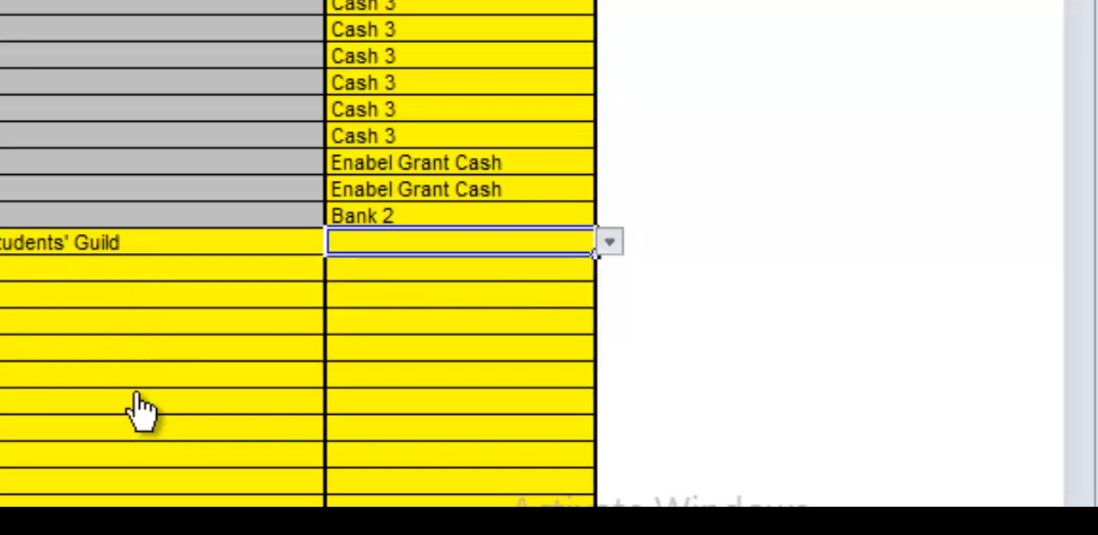
{"action": "key", "text": "Tab"}
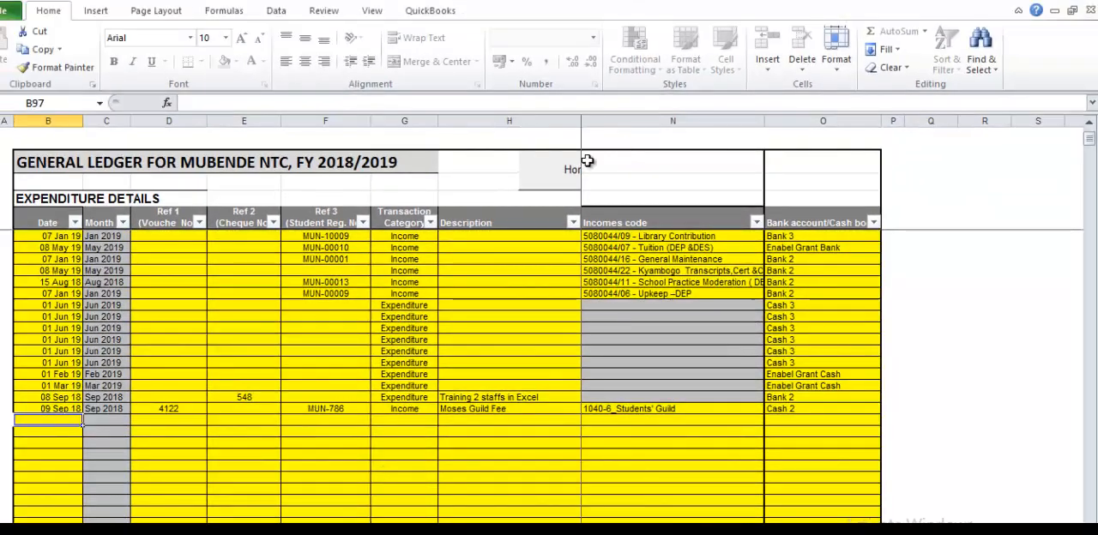
Examine the Income Budget report's monthly incomes, total received, balance and collection rate for Students' Contributions, and return to the home sheet.
{"action": "left_click", "coordinate": [532, 186]}
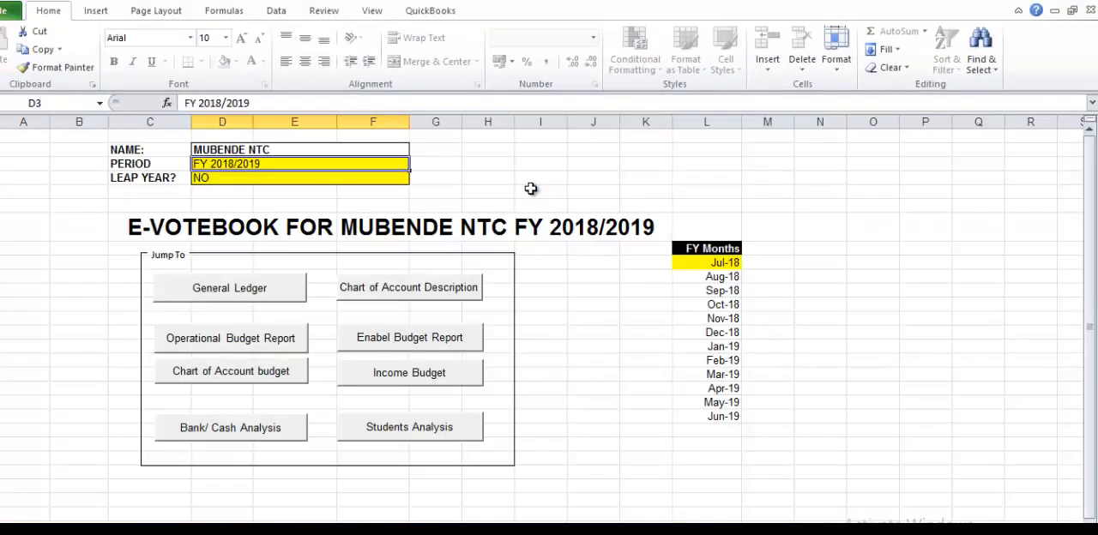
{"action": "left_click", "coordinate": [408, 378]}
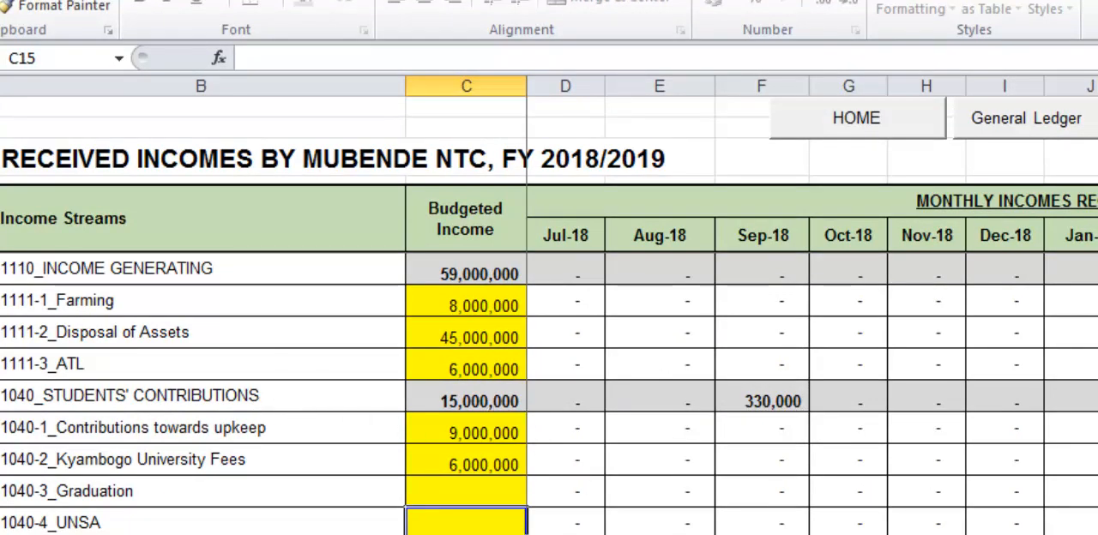
{"action": "scroll", "coordinate": [812, 343], "scroll_direction": "right", "scroll_amount": 1}
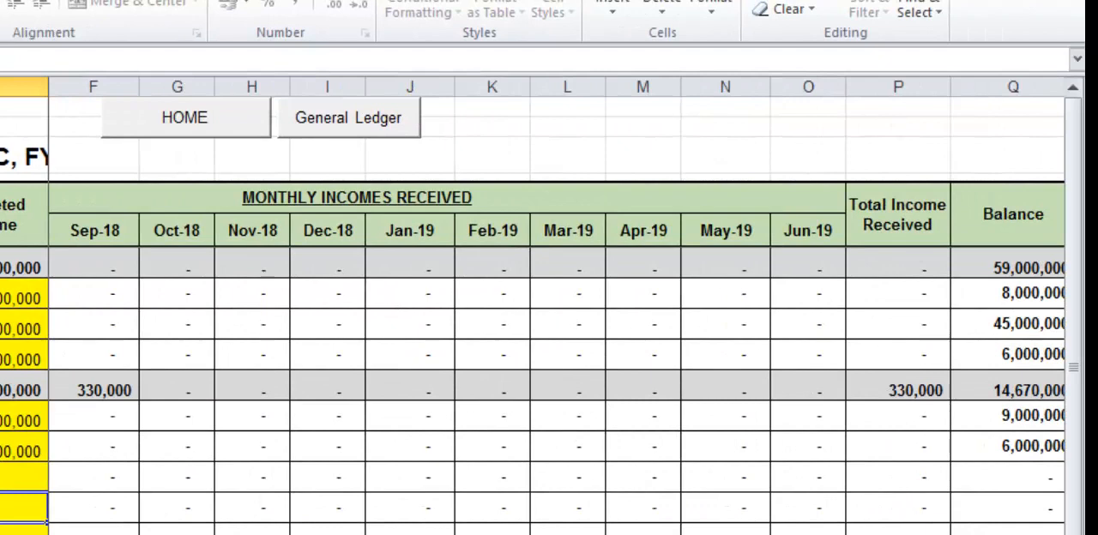
{"action": "scroll", "coordinate": [557, 343], "scroll_direction": "right", "scroll_amount": 1}
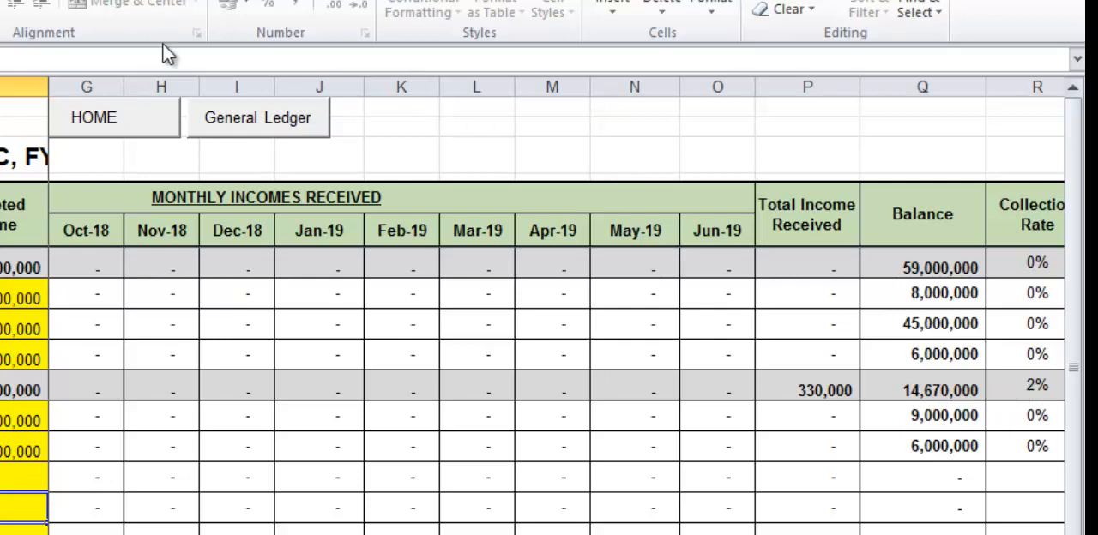
{"action": "left_click", "coordinate": [245, 127]}
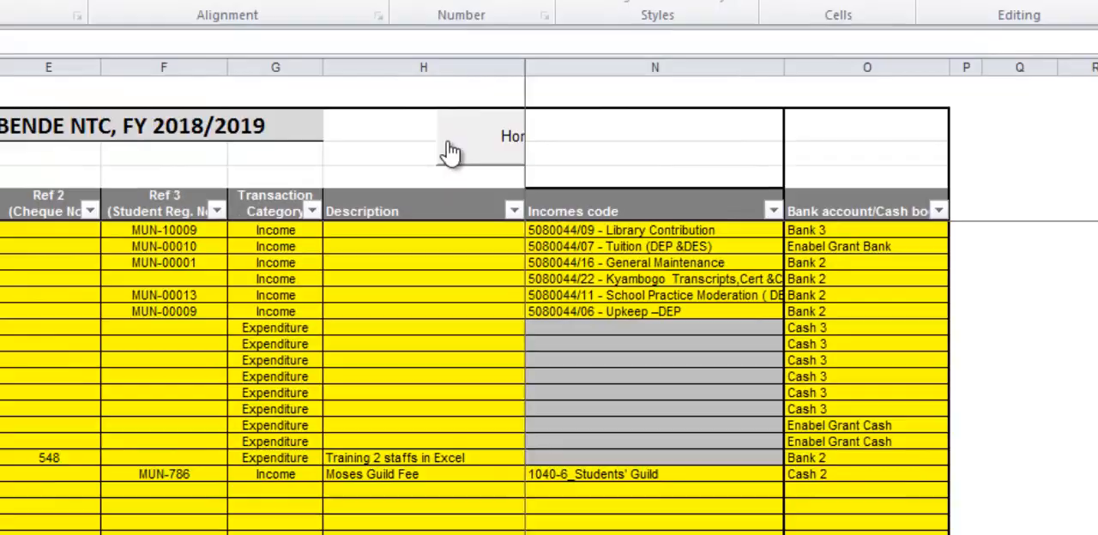
{"action": "left_click", "coordinate": [287, 163]}
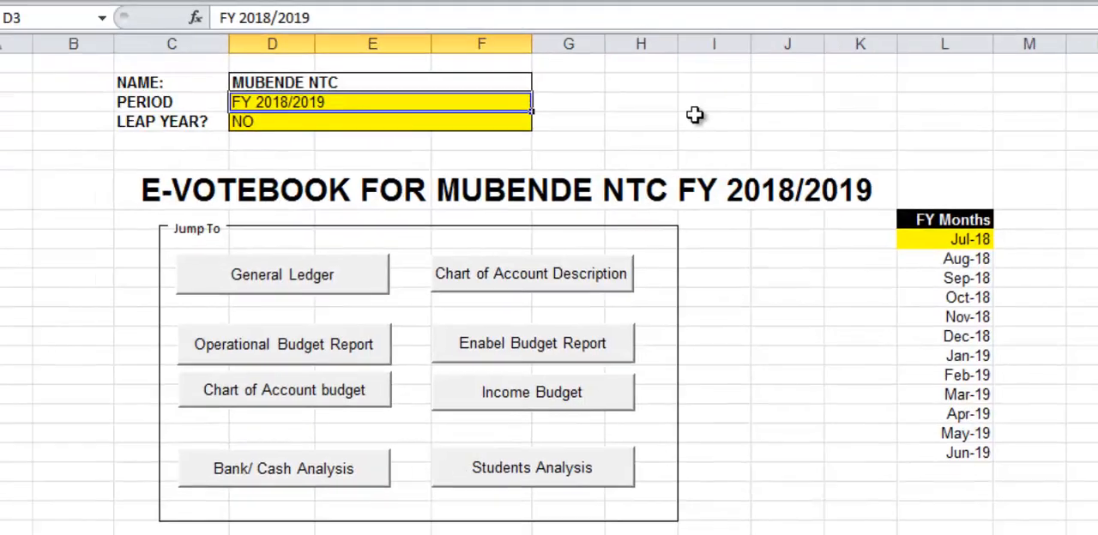